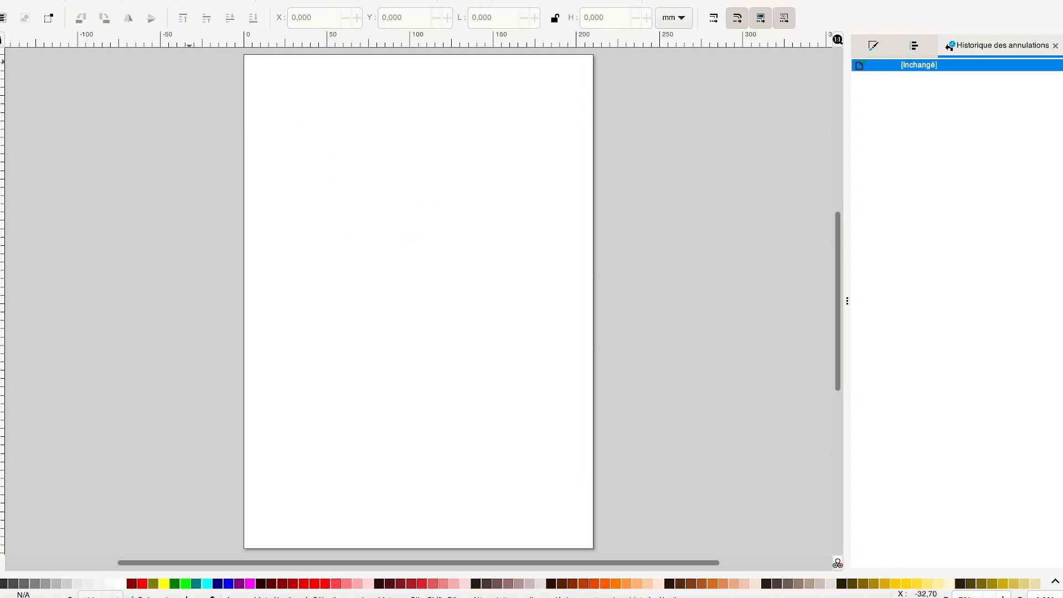
# Set the A4 page to landscape orientation in the document properties
pyautogui.click(56, 0)
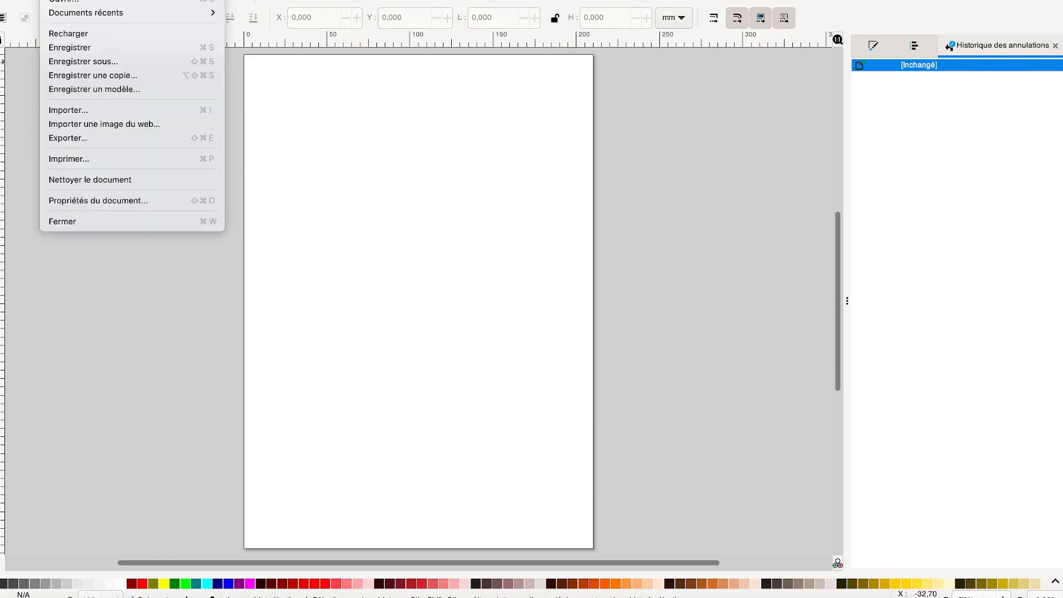
pyautogui.click(98, 208)
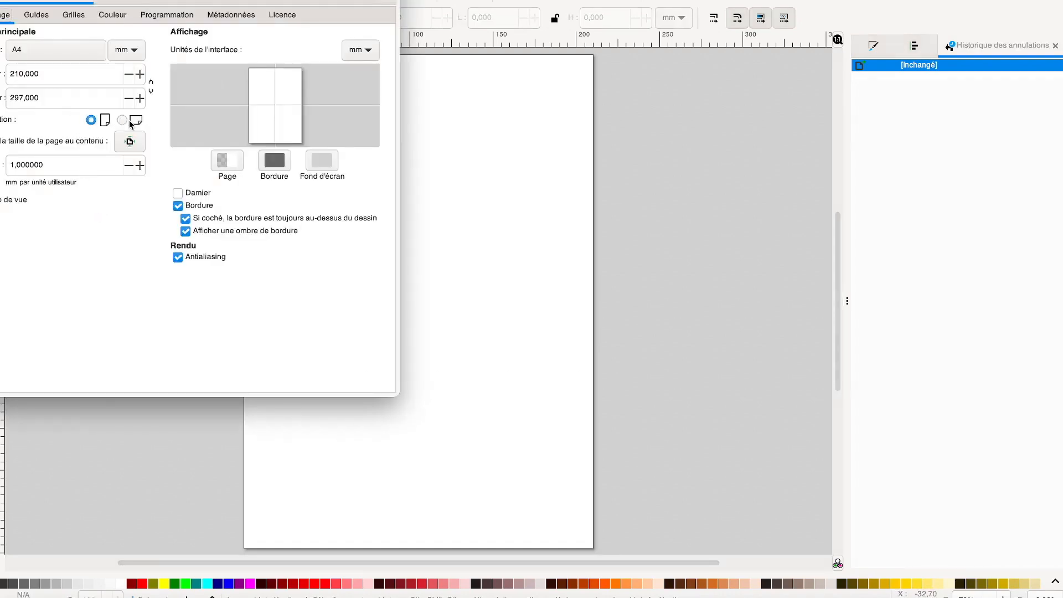
pyautogui.click(127, 123)
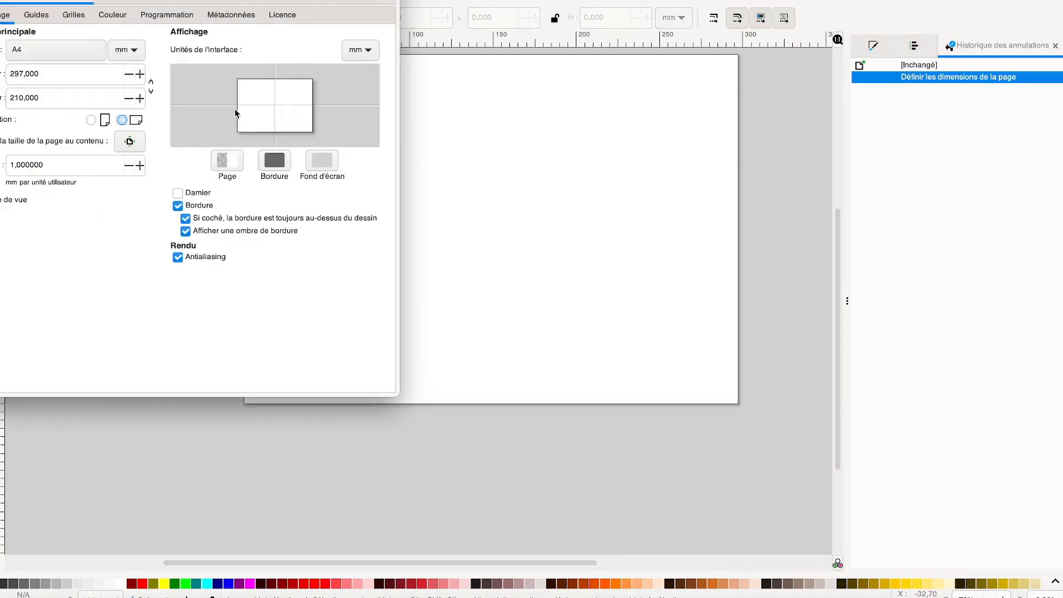
pyautogui.click(36, 0)
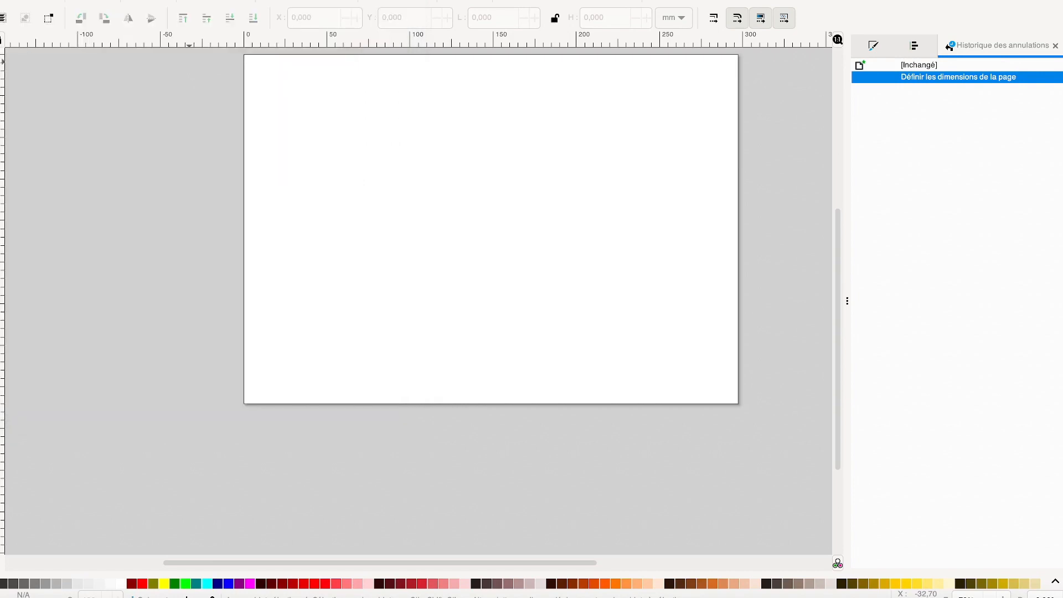
# Import the JPEG photo of the red-sailed ship from the Bureau folder, keeping the default import settings
pyautogui.click(58, 0)
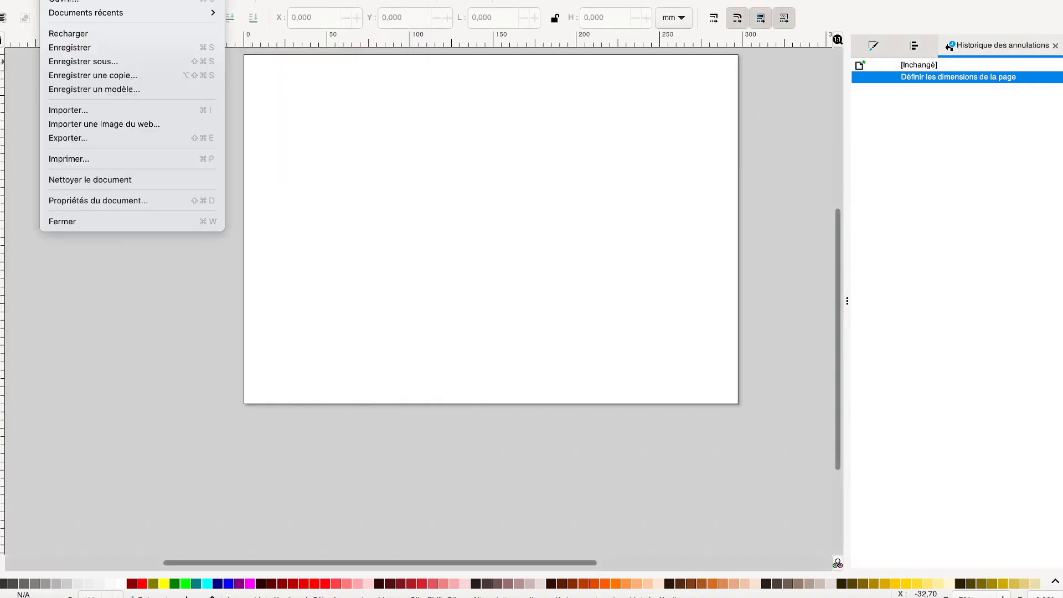
pyautogui.click(67, 110)
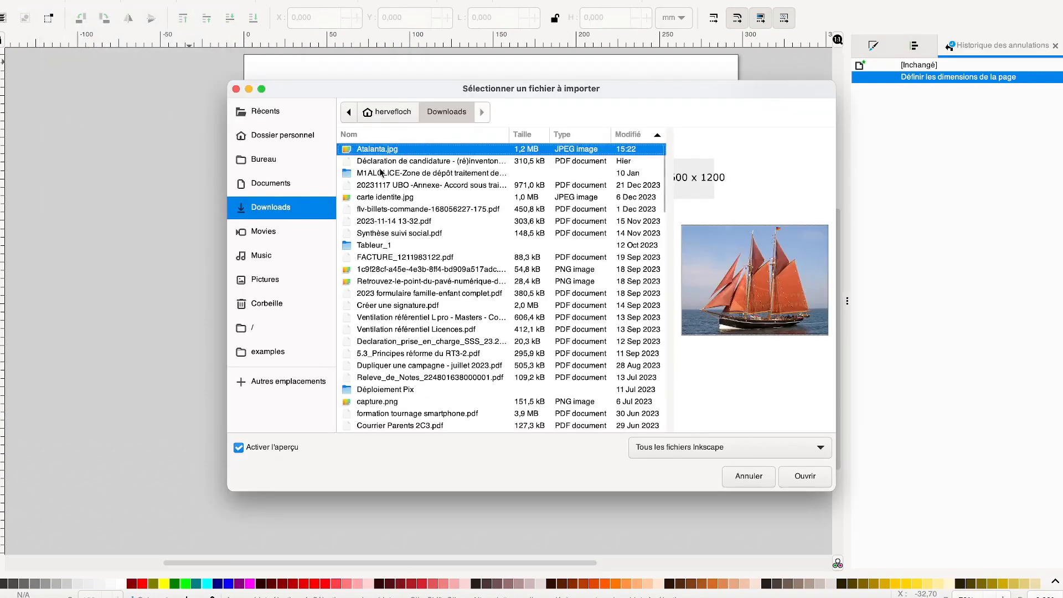
pyautogui.click(280, 160)
pyautogui.click(389, 162)
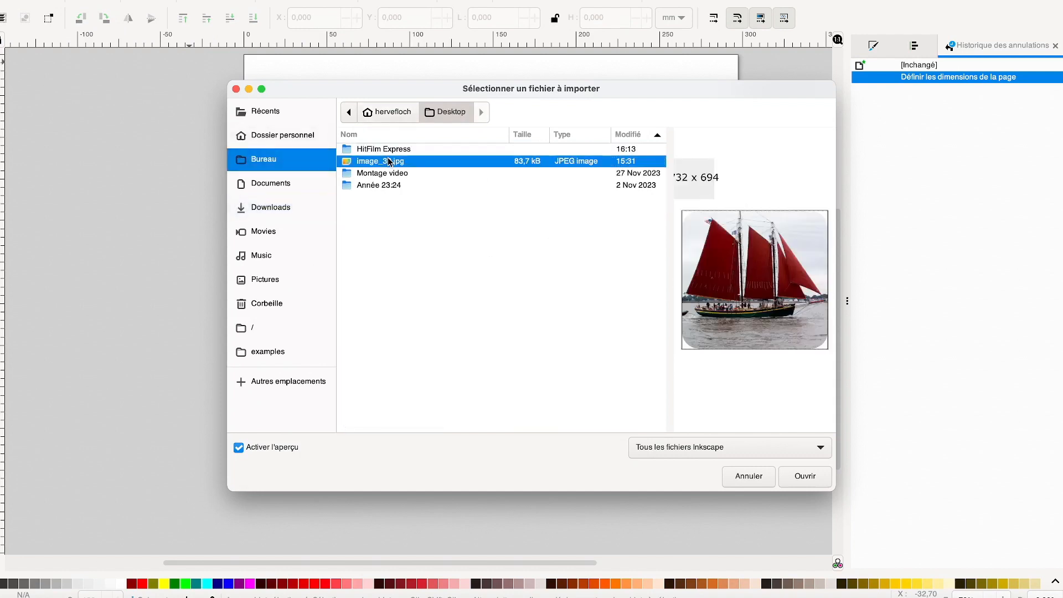
pyautogui.click(814, 483)
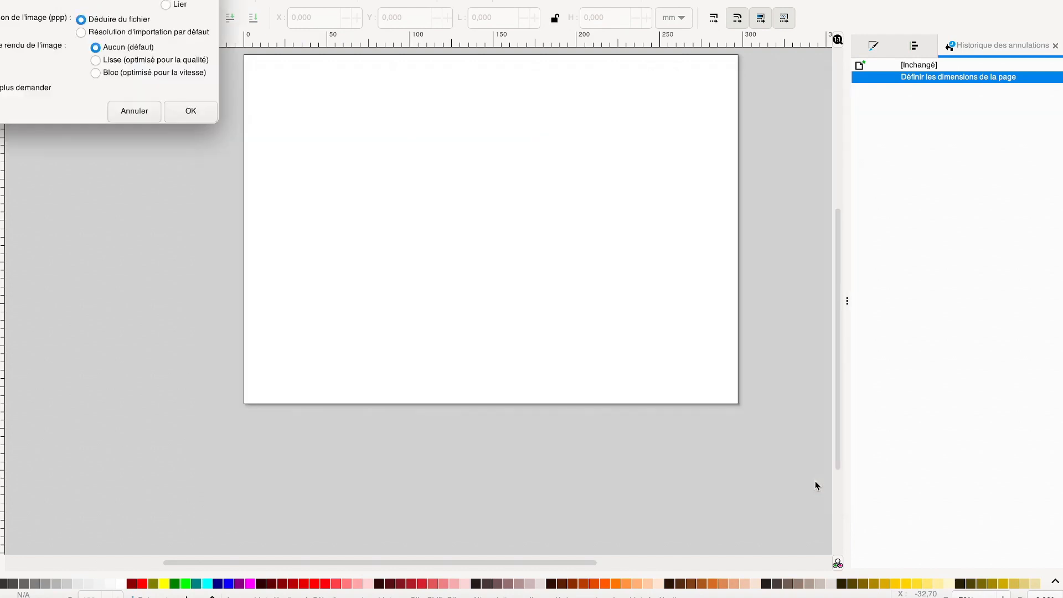
pyautogui.click(204, 111)
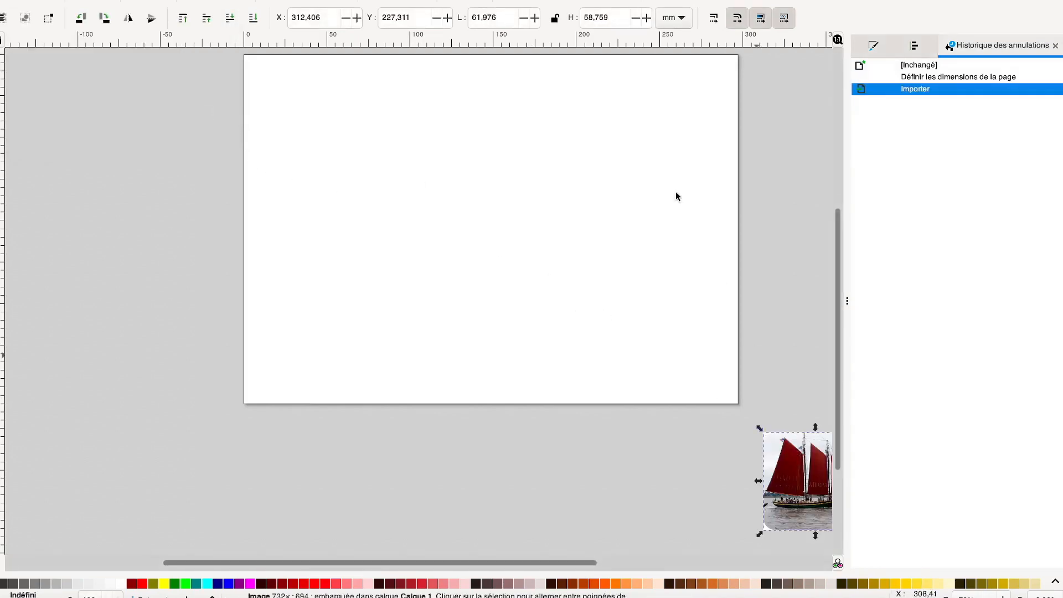
# Lock the photo's proportions, move it onto the page near the upper-left corner and enlarge it to about 96 × 91 mm
pyautogui.click(554, 18)
pyautogui.moveTo(812, 476); pyautogui.dragTo(297, 94)
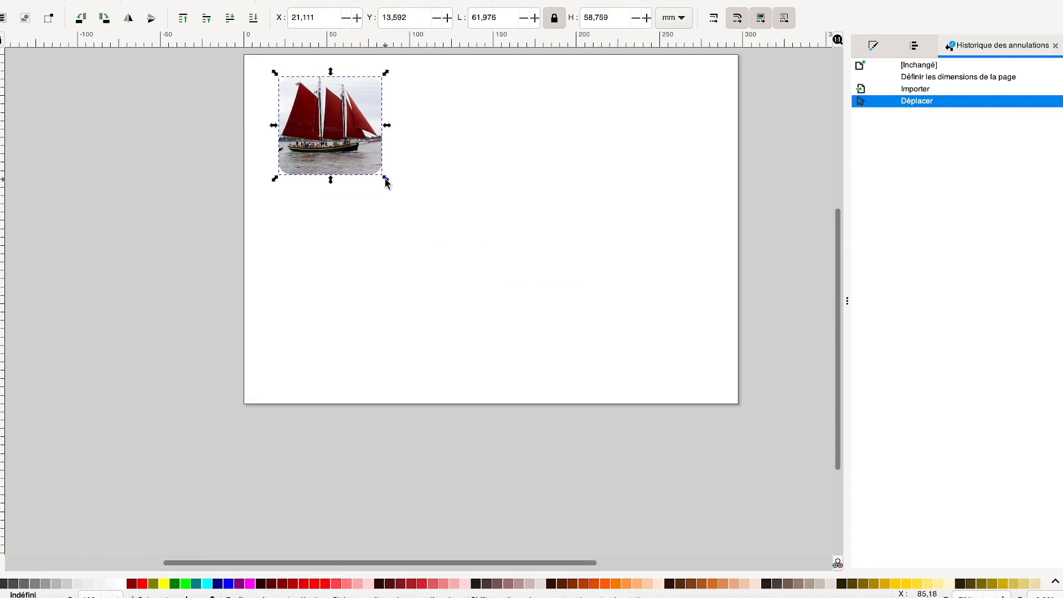
pyautogui.moveTo(395, 184); pyautogui.dragTo(492, 230)
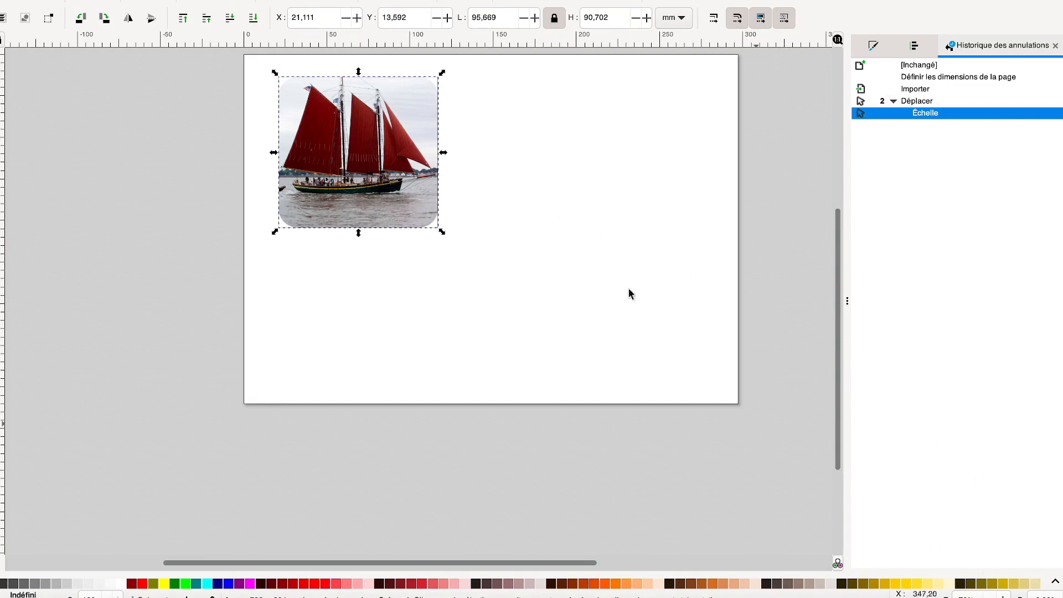
# Lower the photo's opacity to about 58 % so it can serve as a tracing background
pyautogui.click(872, 49)
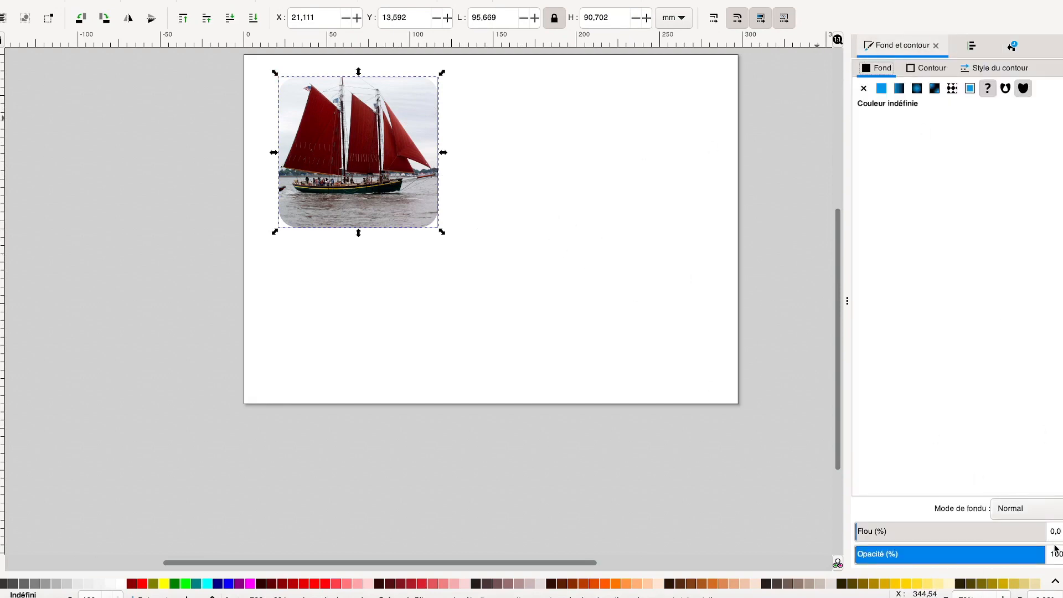
pyautogui.moveTo(1043, 552); pyautogui.dragTo(965, 555)
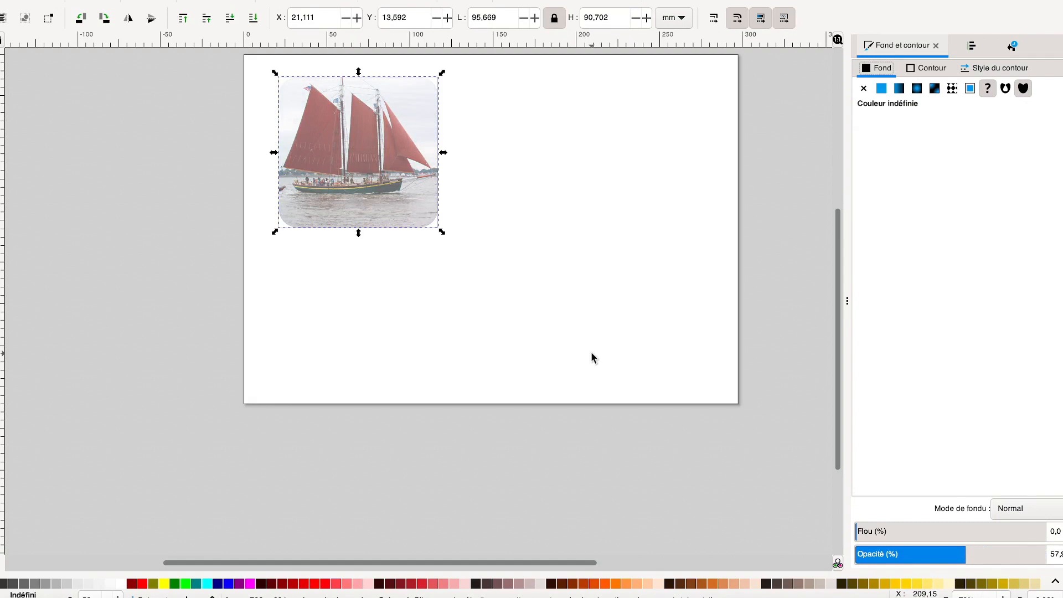
# Draw an ellipse-shaped Bézier stroke about 85 mm long from the tip of the bowsprit to the ship's stern
pyautogui.press('3')
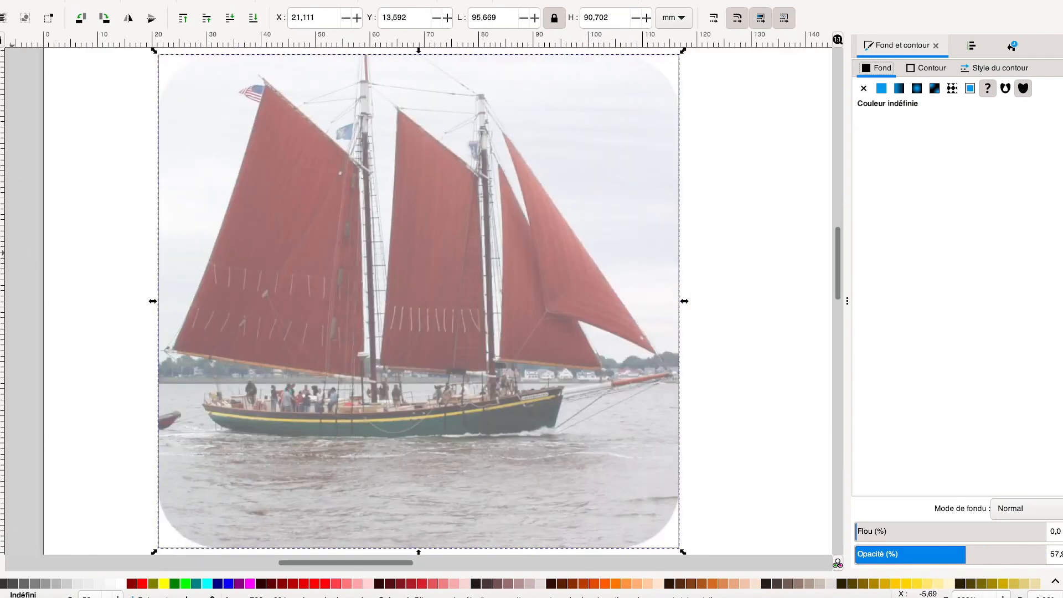
pyautogui.press('b')
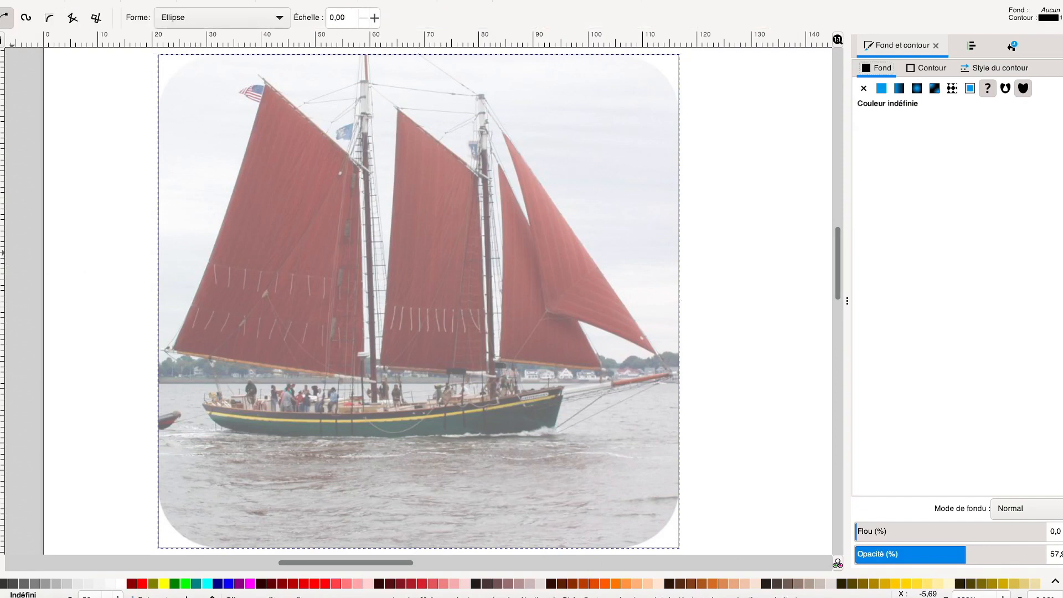
pyautogui.click(189, 19)
pyautogui.click(188, 19)
pyautogui.click(672, 375)
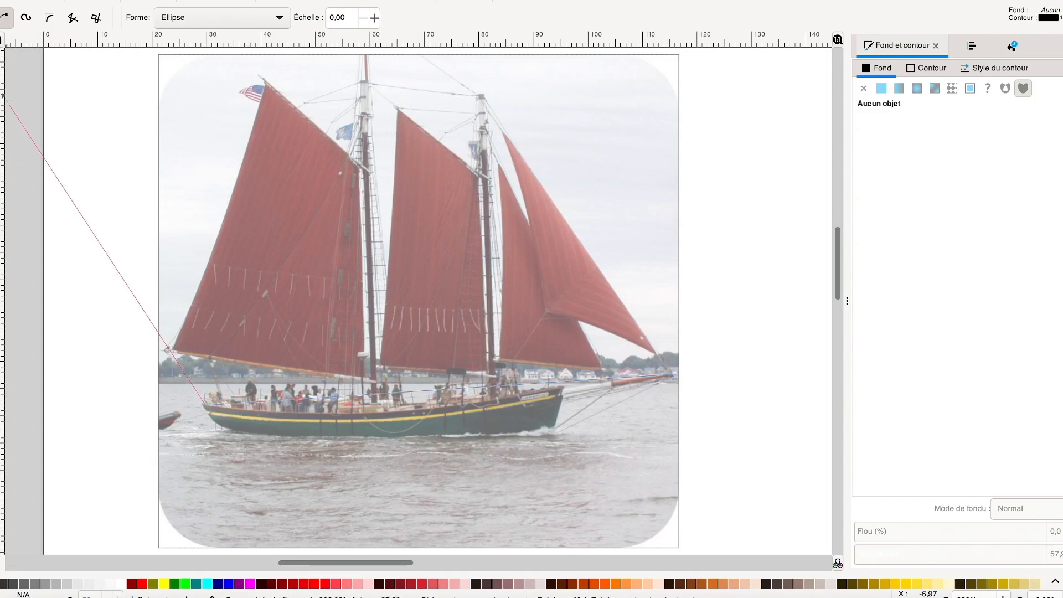
pyautogui.press('Return')
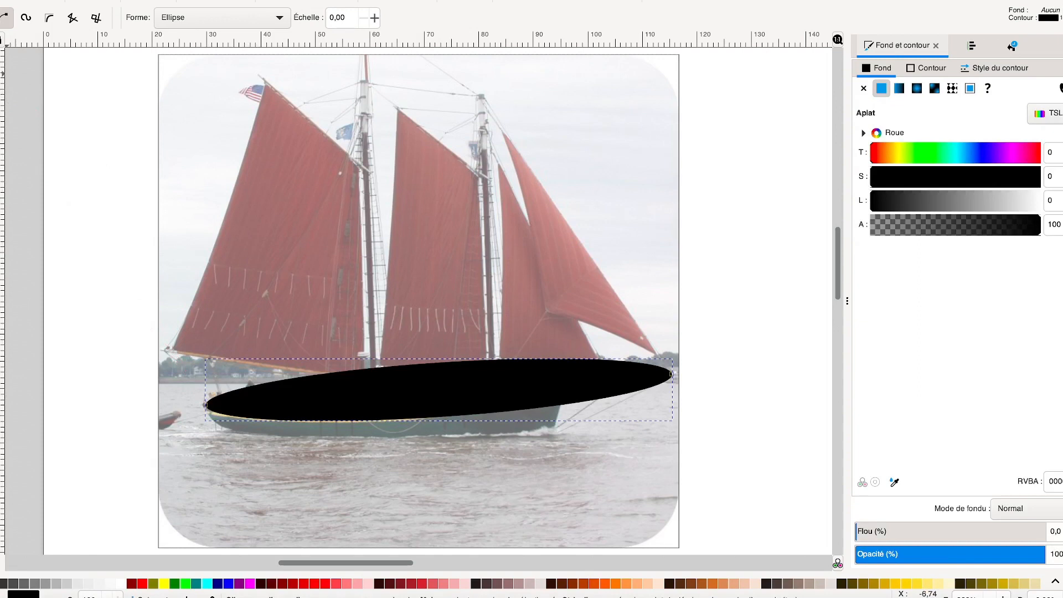
# Slim the deck stroke's ellipse shape with its width handle and bend its path downward to follow the deck line
pyautogui.press('n')
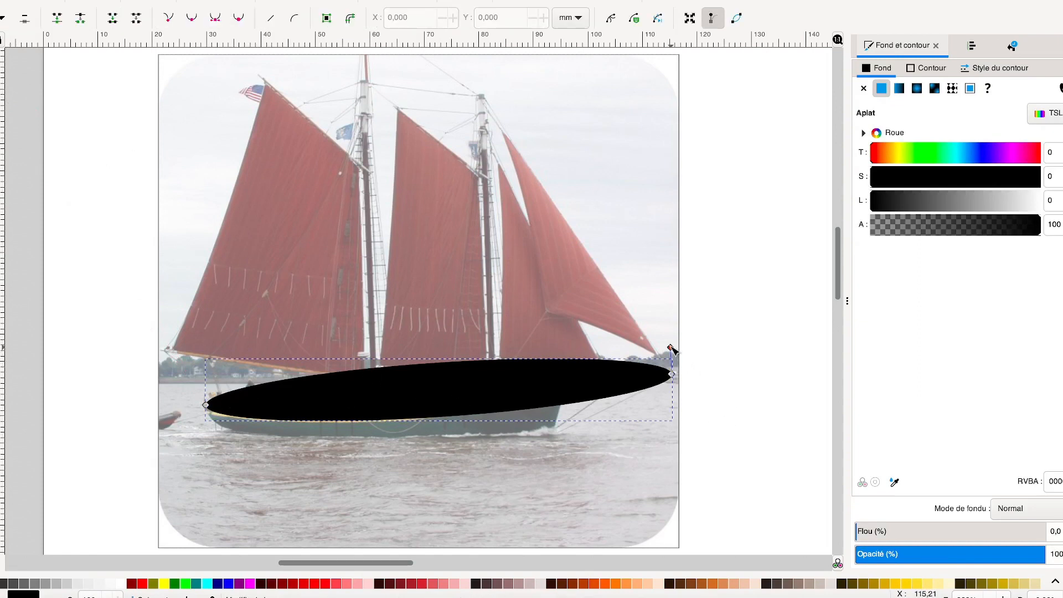
pyautogui.moveTo(671, 348); pyautogui.dragTo(671, 369)
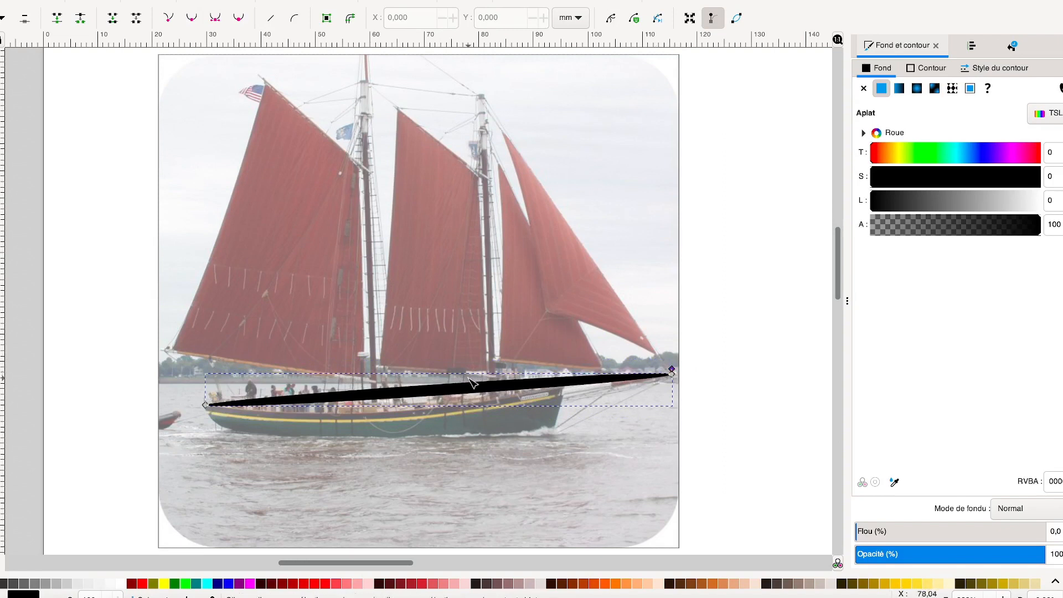
pyautogui.click(443, 394)
pyautogui.moveTo(438, 390); pyautogui.dragTo(439, 404)
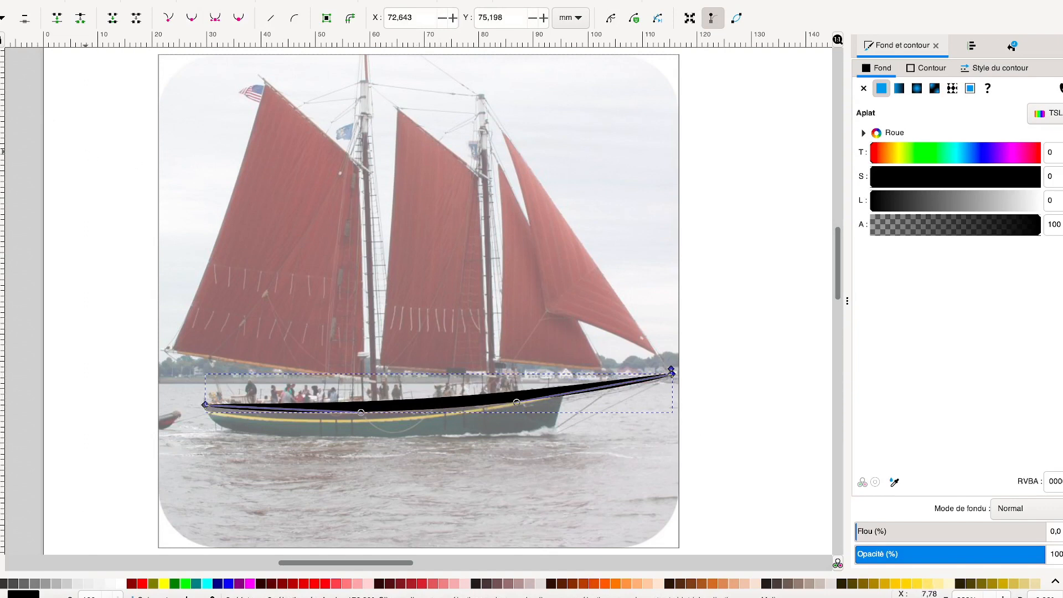
# Trace the lower hull from bow to stern with an ellipse-shaped Bézier stroke, and curve its bow end outward
pyautogui.press('b')
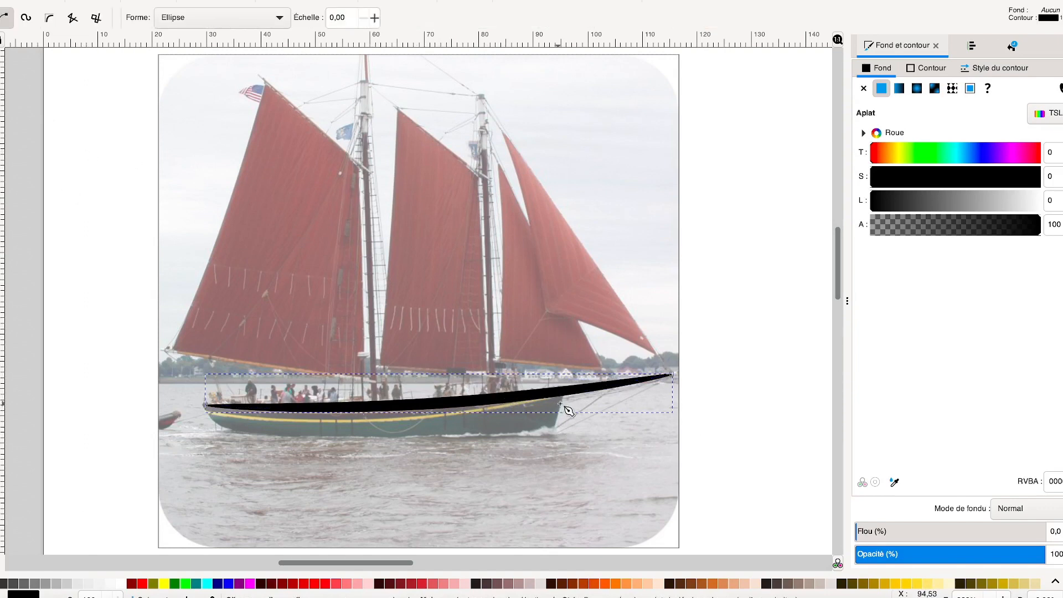
pyautogui.click(562, 402)
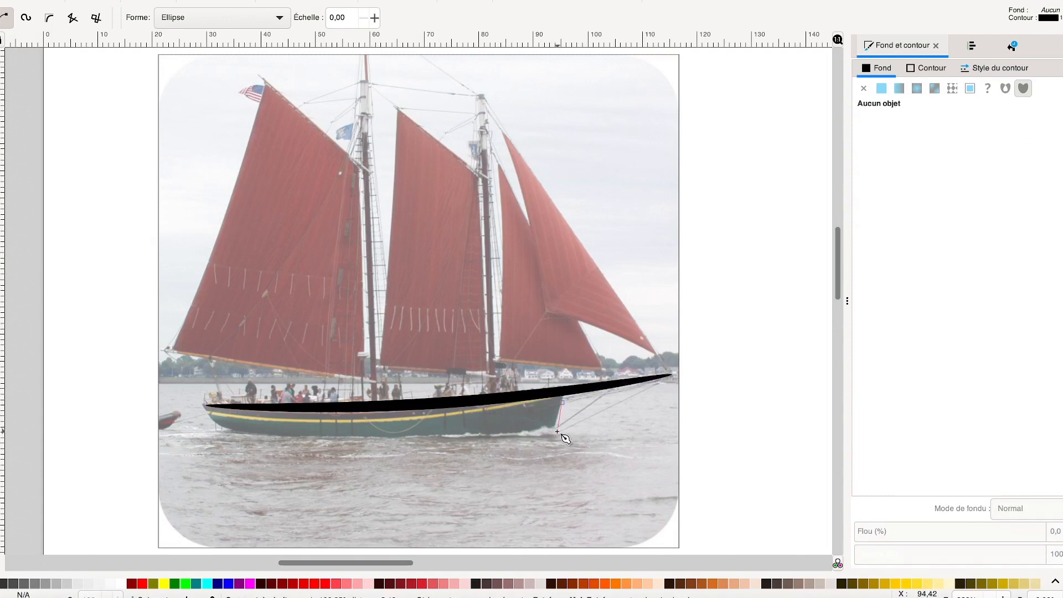
pyautogui.click(555, 431)
pyautogui.click(207, 411)
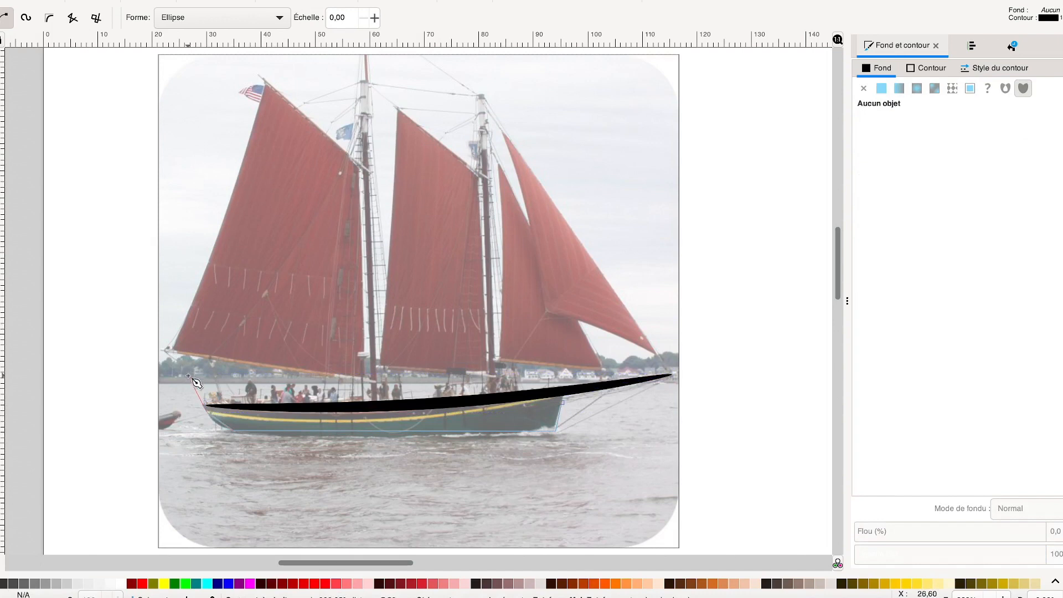
pyautogui.press('Return')
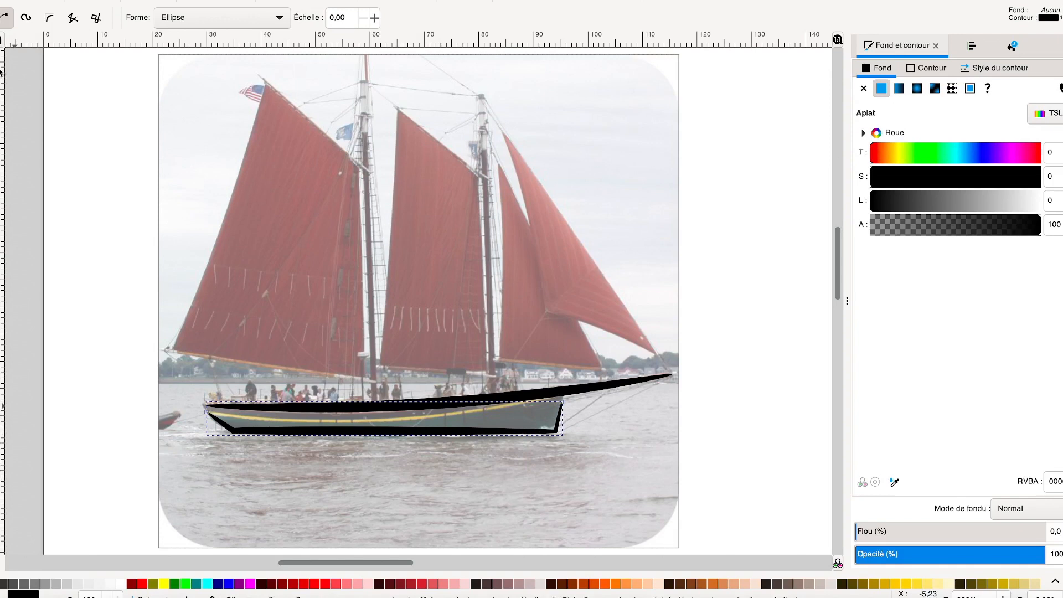
pyautogui.press('n')
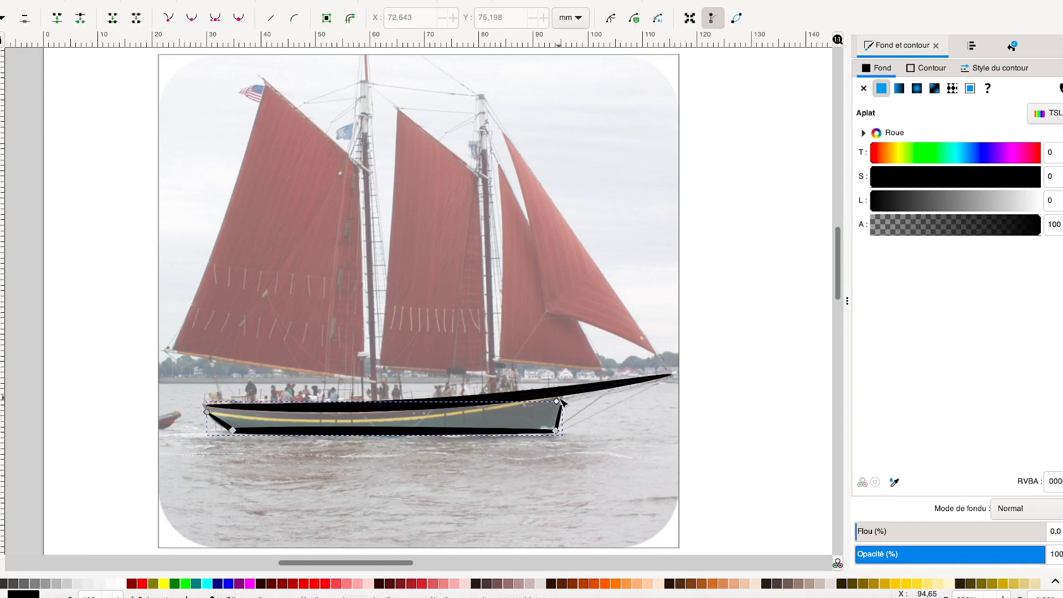
pyautogui.moveTo(564, 403)
pyautogui.mouseDown()
pyautogui.moveTo(576, 400)
pyautogui.moveTo(565, 416)
pyautogui.mouseUp()
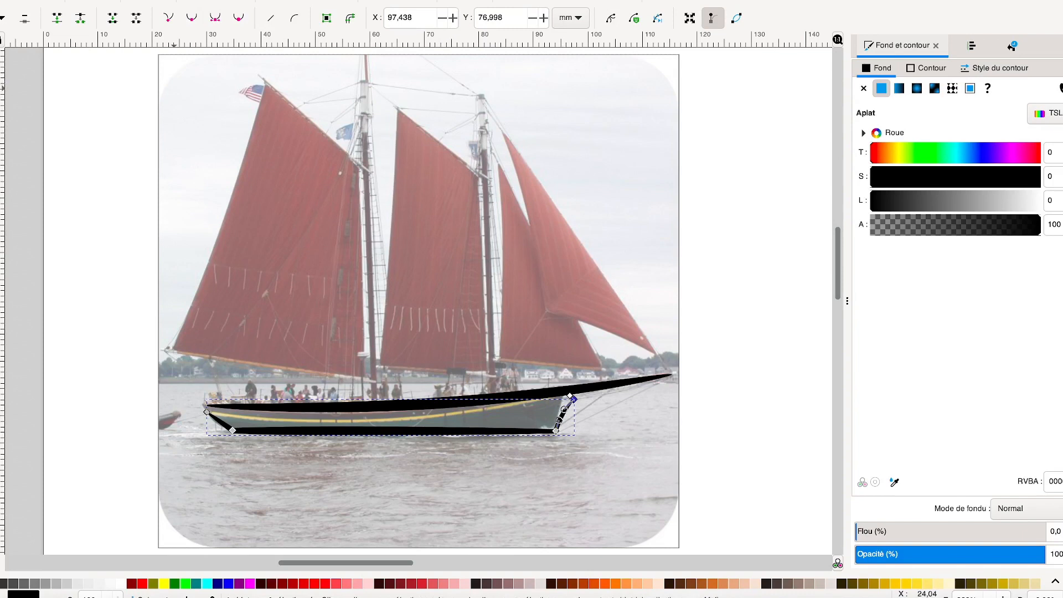
# Trace the large rear sail with an ellipse-shaped Bézier stroke, starting at the mast foot and leaving the bottom edge partly open
pyautogui.press('b')
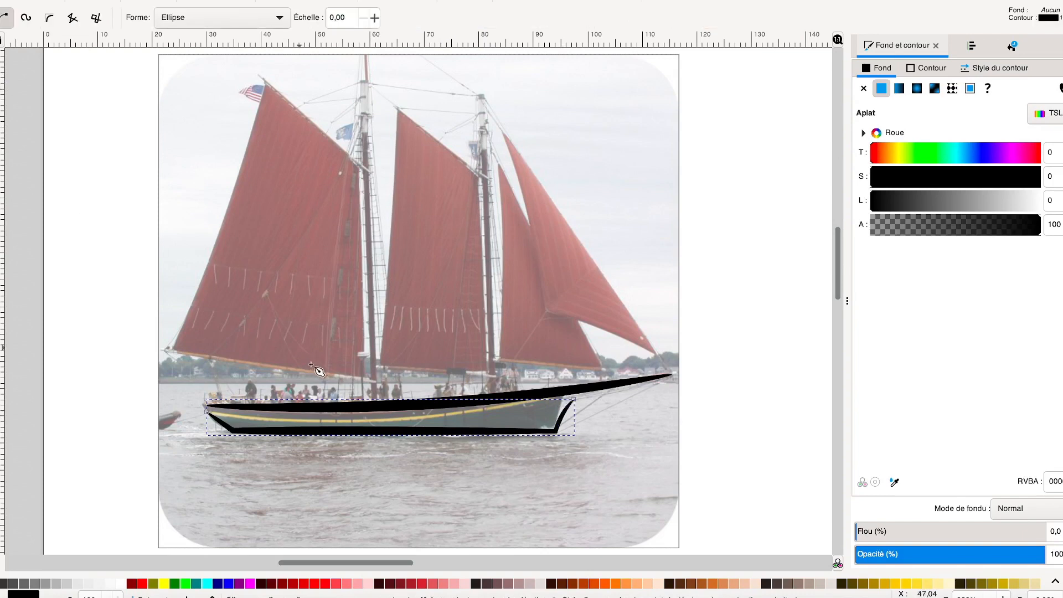
pyautogui.click(365, 376)
pyautogui.click(361, 167)
pyautogui.click(263, 81)
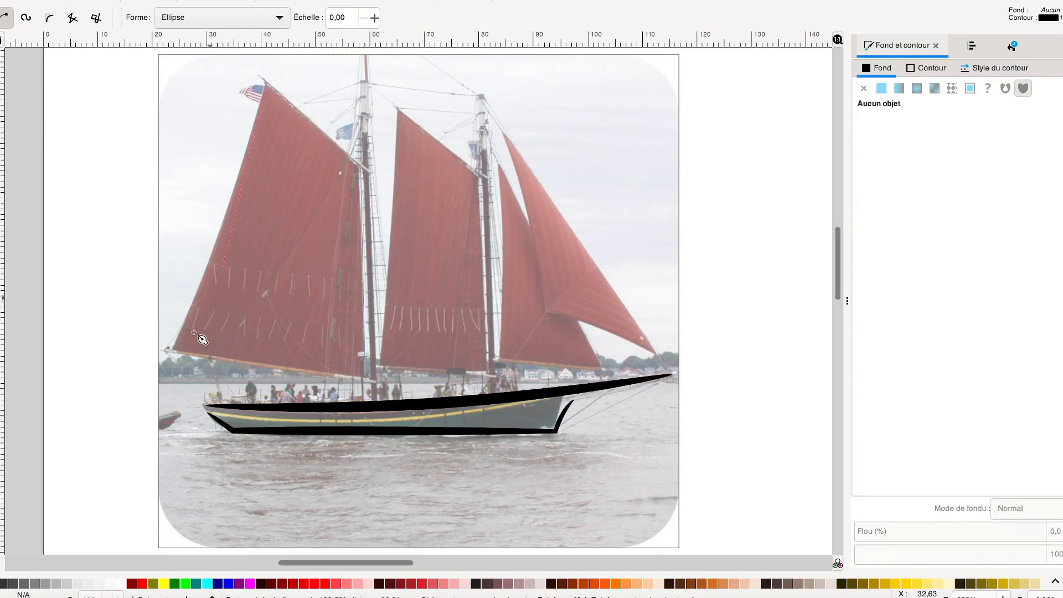
pyautogui.click(175, 347)
pyautogui.click(317, 369)
pyautogui.press('Return')
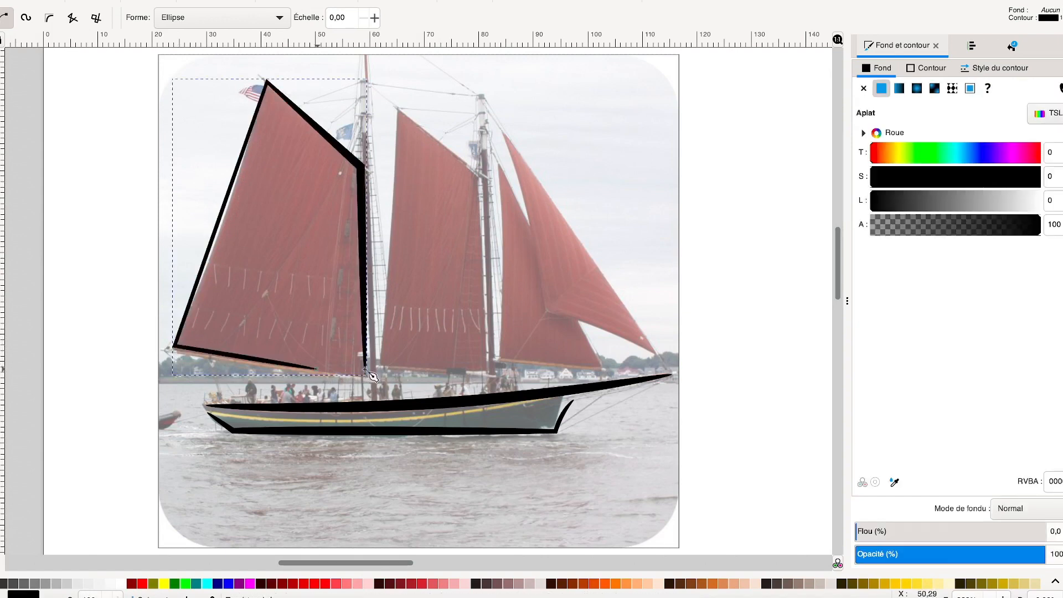
# Trace the middle sail's mast side, top edge and rear edge with an ellipse-shaped Bézier stroke, leaving the bottom open
pyautogui.click(489, 369)
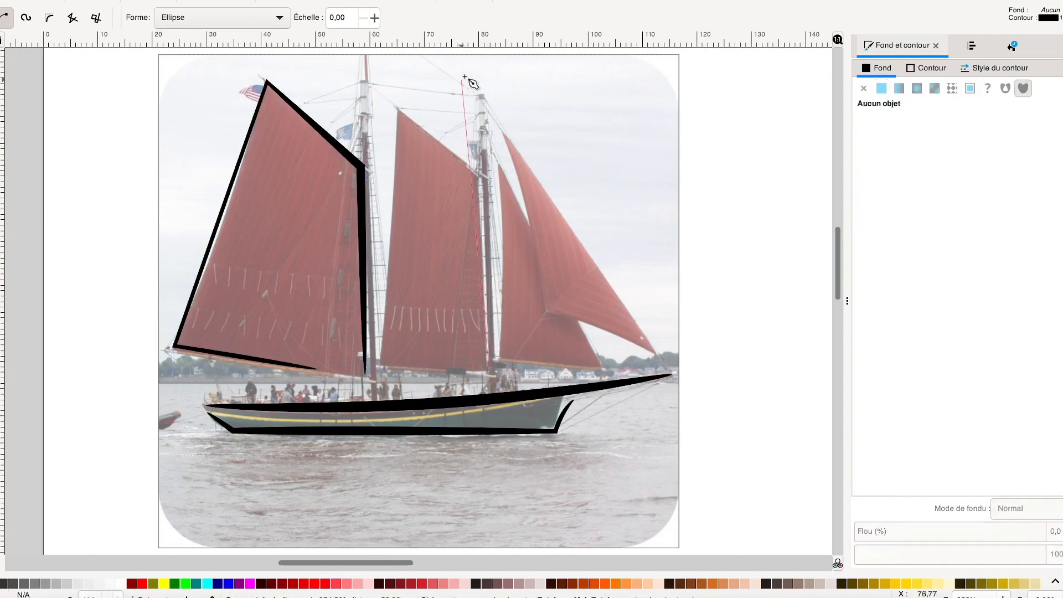
pyautogui.click(481, 180)
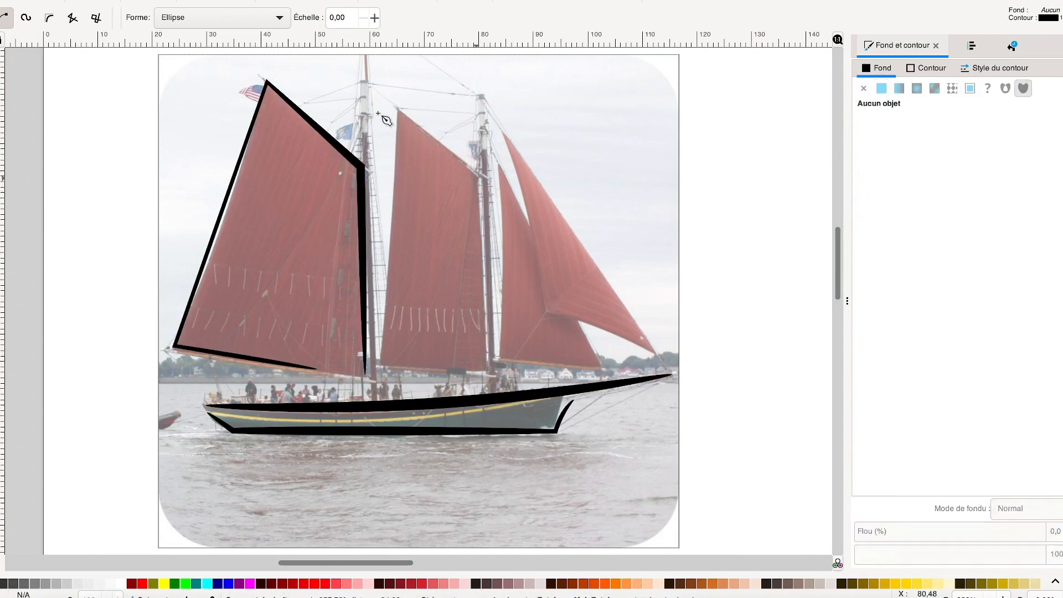
pyautogui.click(401, 108)
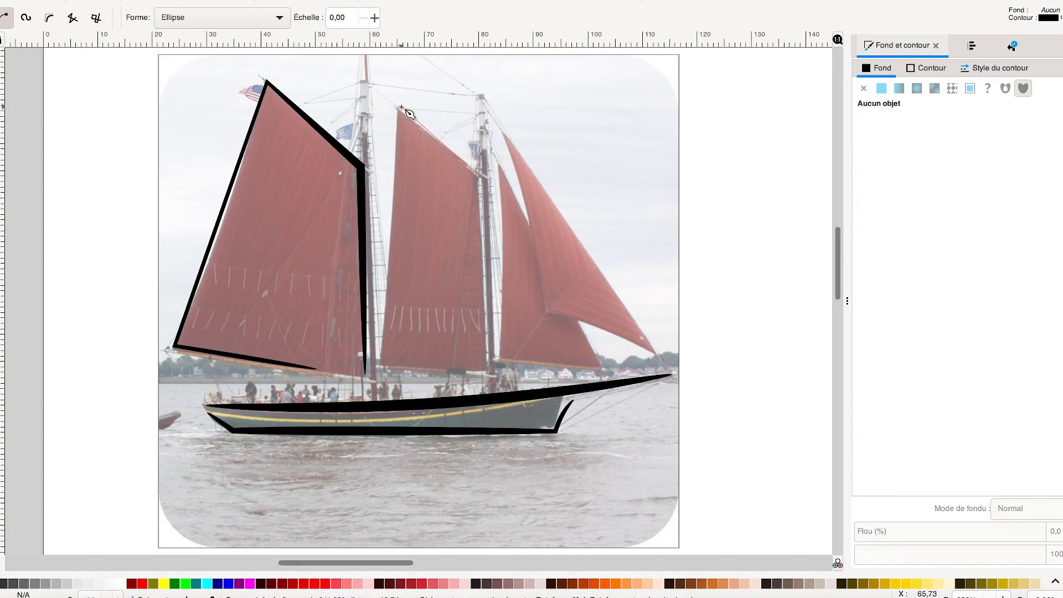
pyautogui.doubleClick(380, 348)
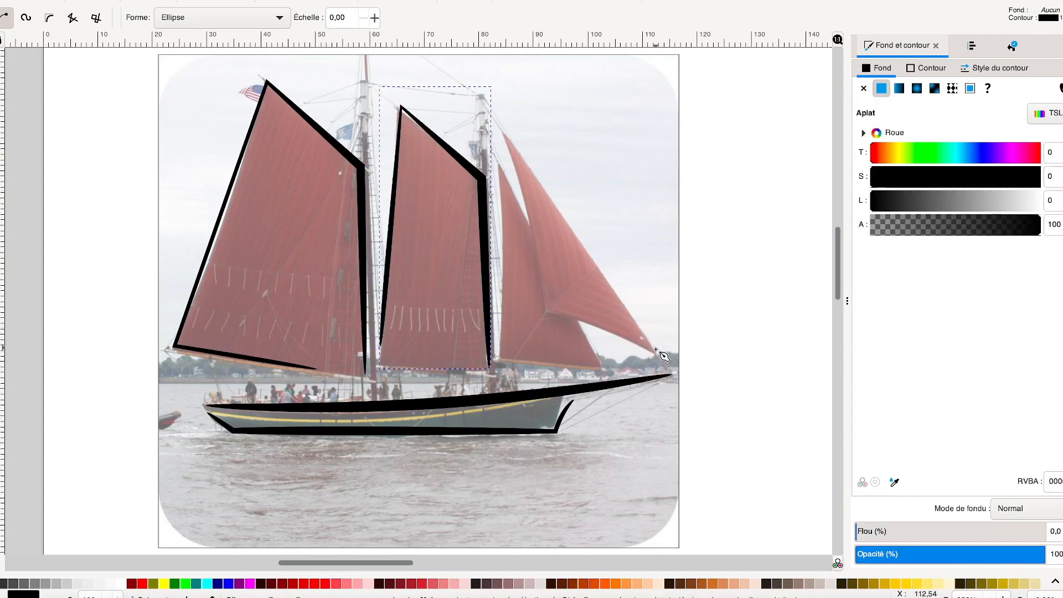
# Trace the foremost sail's lower and outer edges with an ellipse-shaped Bézier stroke, leaving its inner edge open
pyautogui.click(546, 310)
pyautogui.click(656, 355)
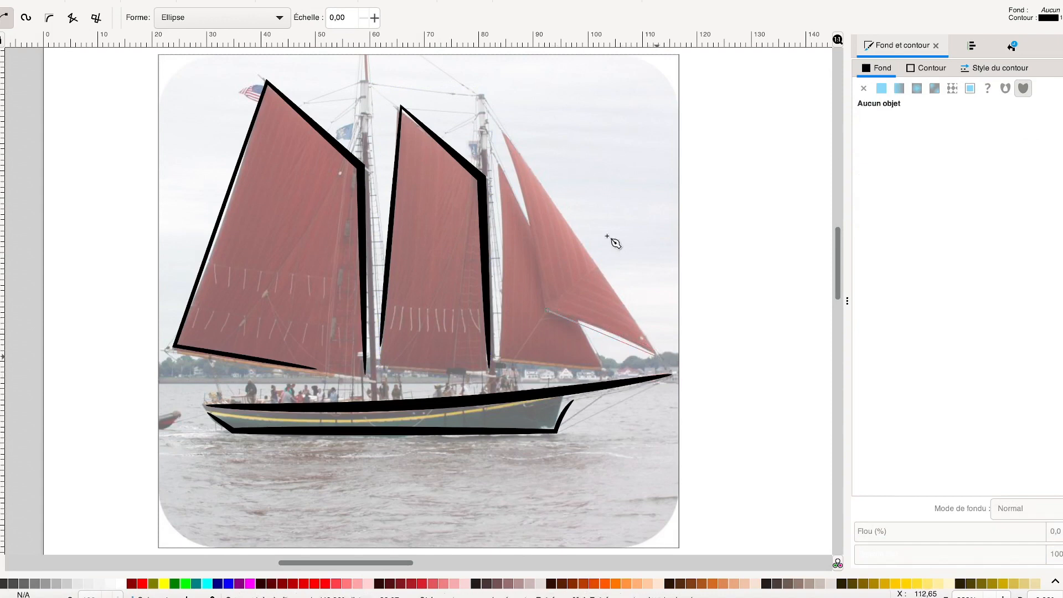
pyautogui.doubleClick(512, 141)
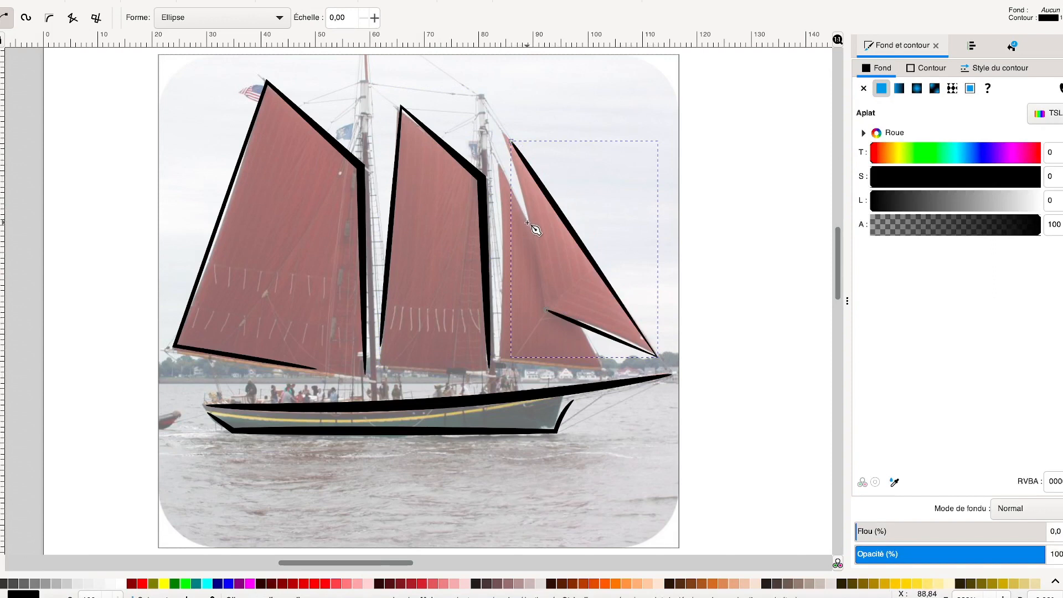
# Trace the inner front sail with an ellipse-shaped Bézier stroke through its lower front corner, bottom edge and mast side, leaving most of the front edge open
pyautogui.click(586, 339)
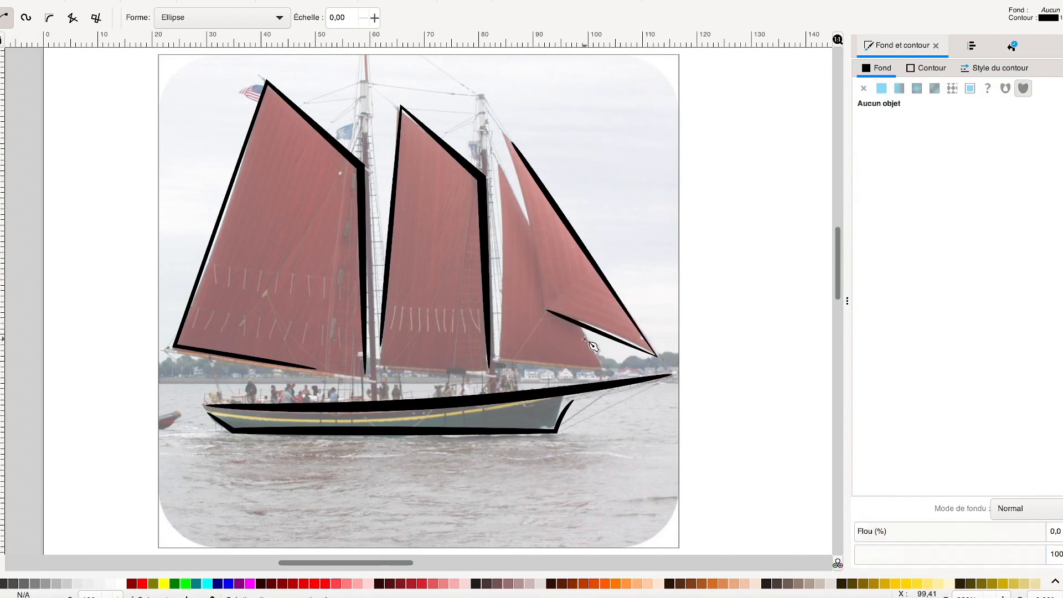
pyautogui.click(604, 372)
pyautogui.click(499, 357)
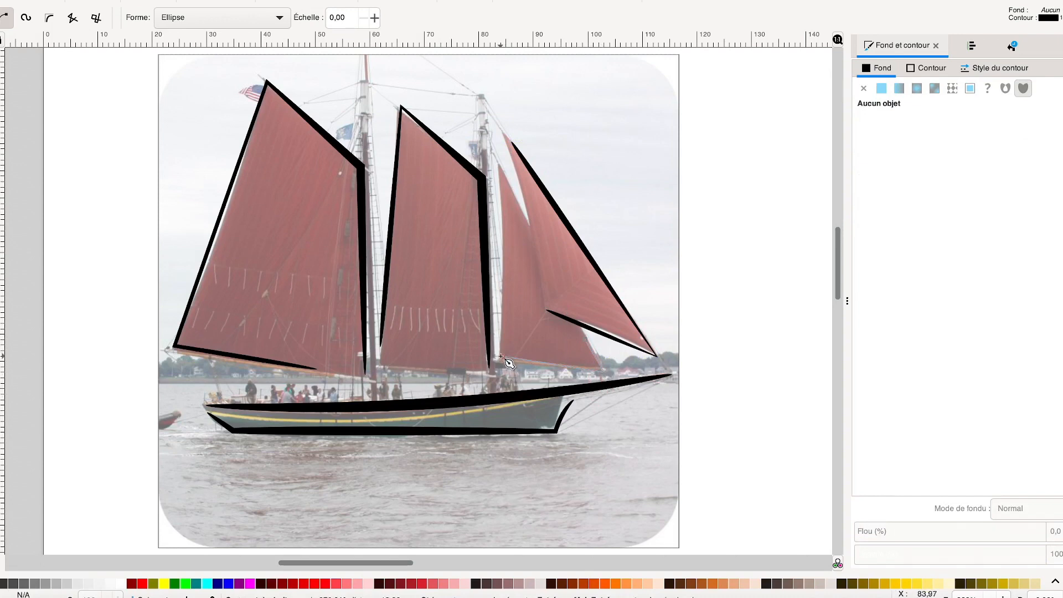
pyautogui.click(501, 169)
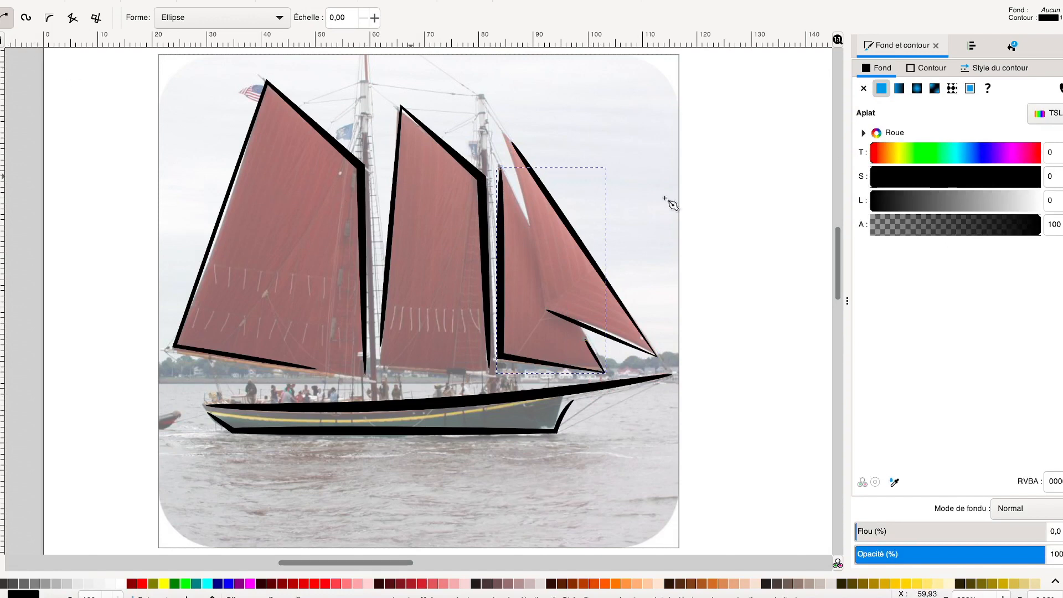
# Draw a short ellipse-shaped Bézier stroke along each of the two mastheads, above the middle sail and the large rear sail
pyautogui.moveTo(840, 273); pyautogui.dragTo(840, 259)
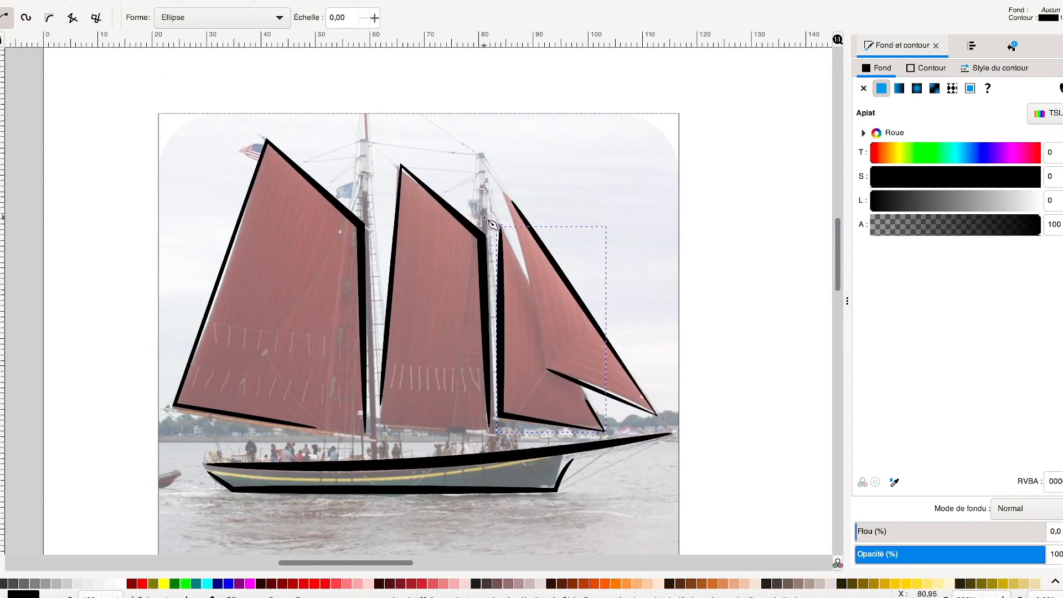
pyautogui.press('Escape')
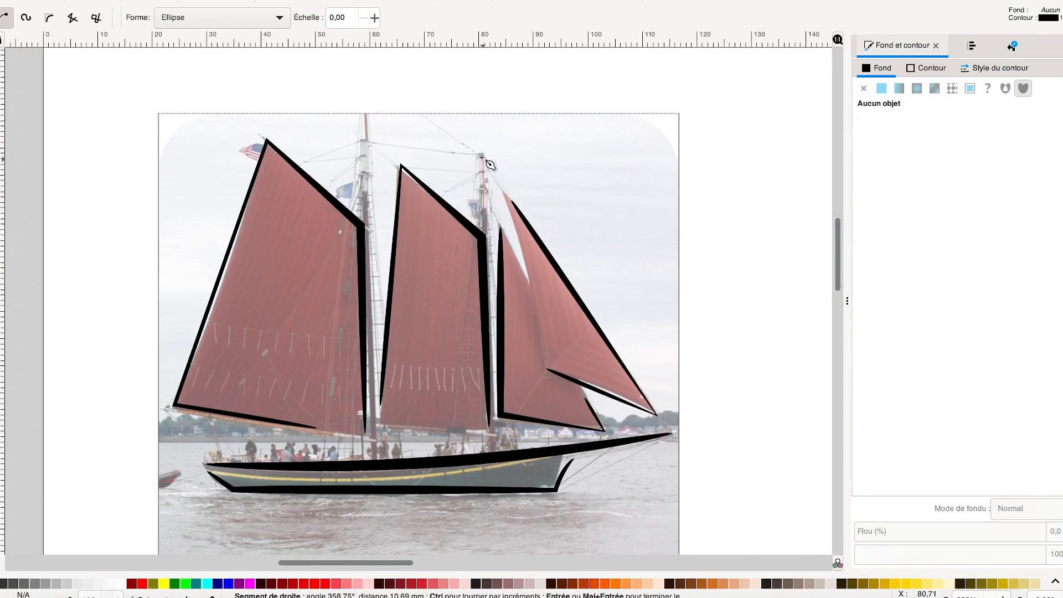
pyautogui.moveTo(481, 157); pyautogui.dragTo(483, 216)
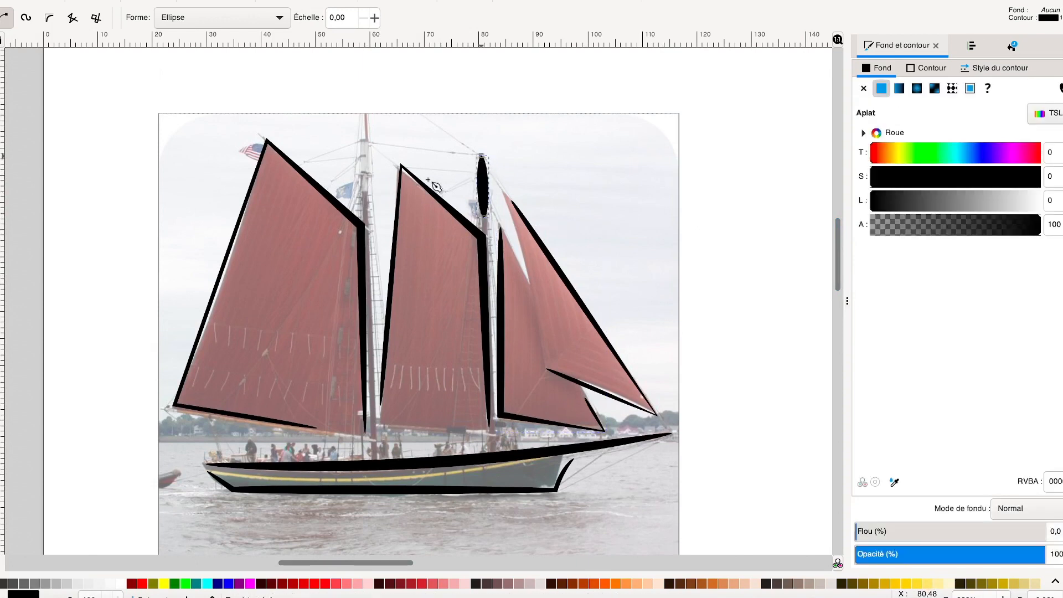
pyautogui.moveTo(368, 209); pyautogui.dragTo(366, 116)
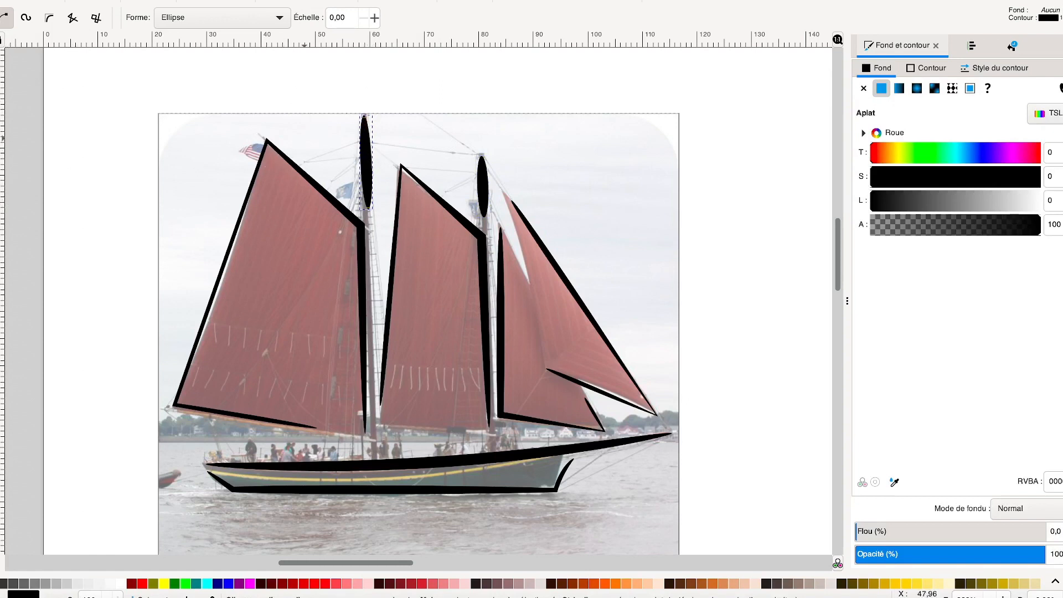
# Bend the rear masthead stroke's path toward the stern to give it a slight curve
pyautogui.press('n')
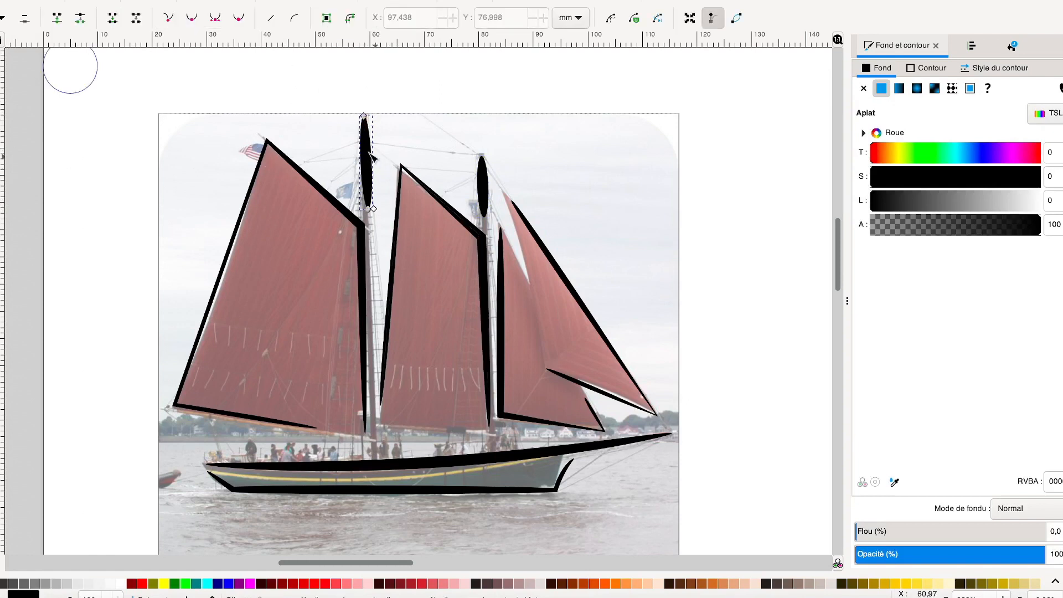
pyautogui.click(366, 155)
pyautogui.moveTo(367, 156); pyautogui.dragTo(366, 149)
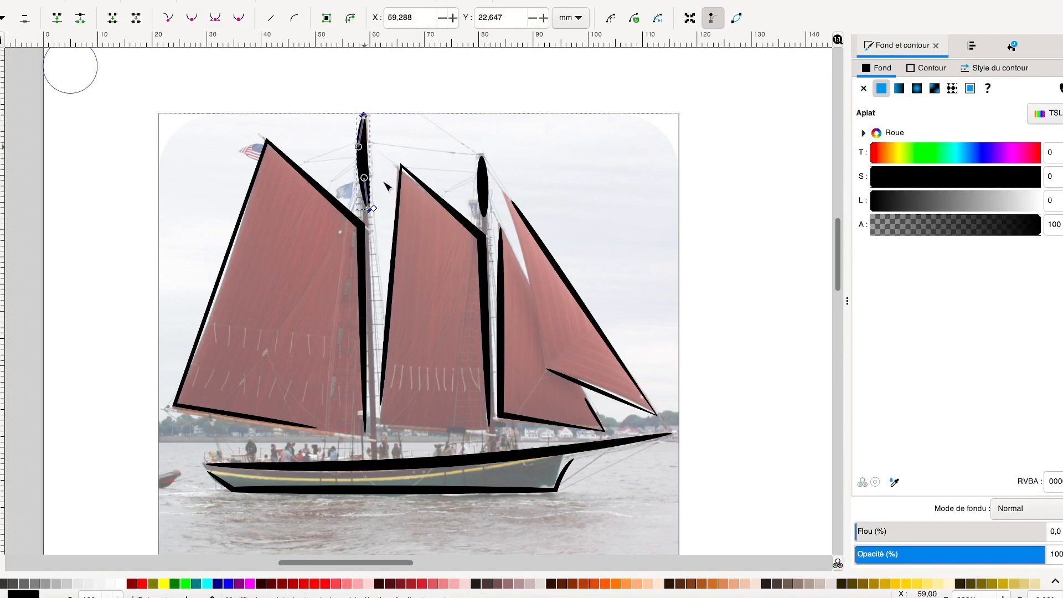
pyautogui.moveTo(374, 209); pyautogui.dragTo(372, 207)
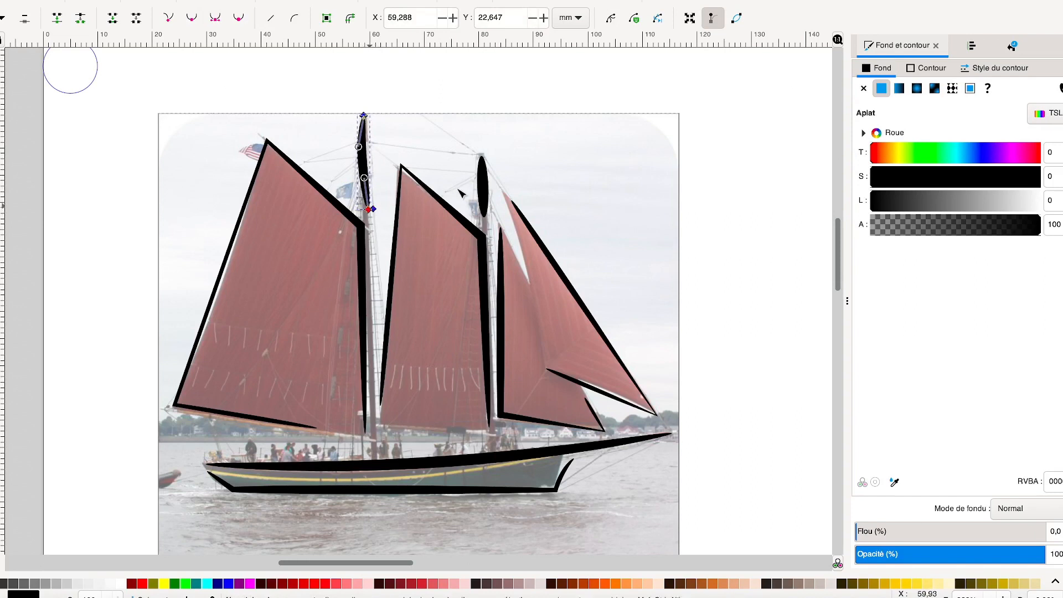
pyautogui.click(482, 183)
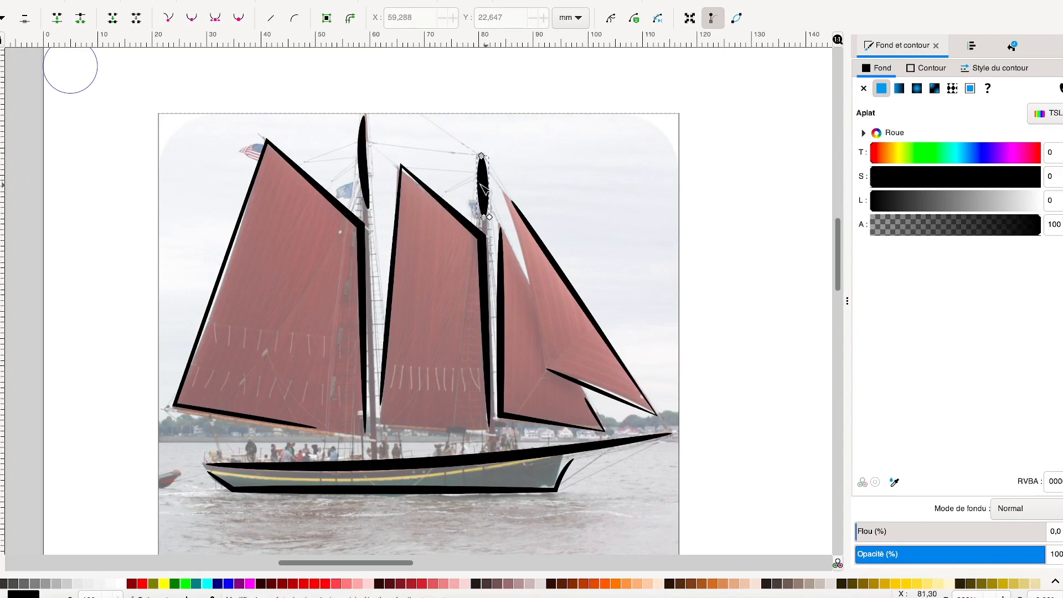
pyautogui.moveTo(480, 204); pyautogui.dragTo(474, 205)
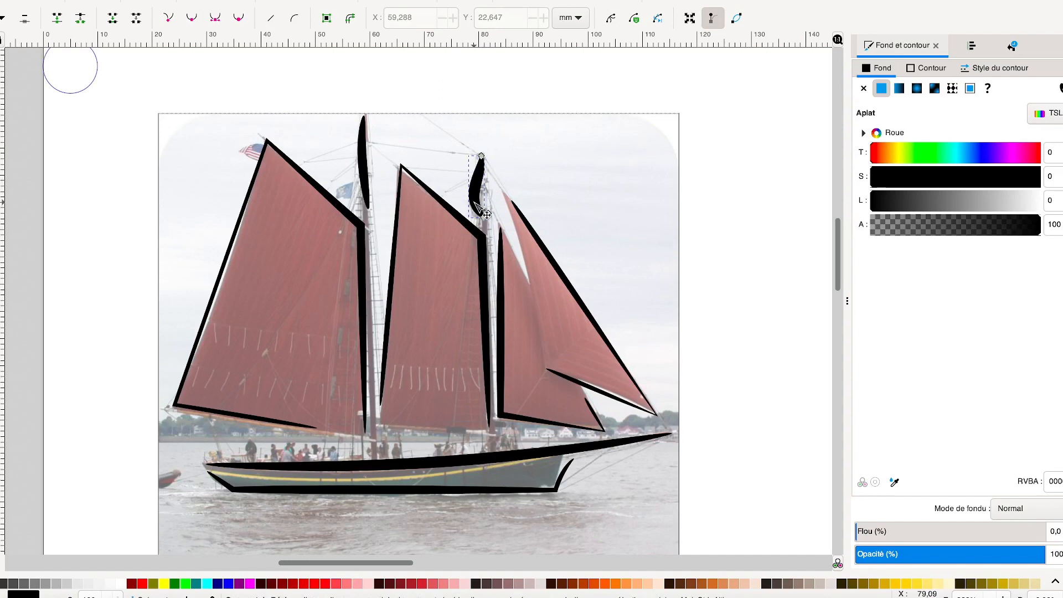
pyautogui.hotkey('ctrl', 'z')
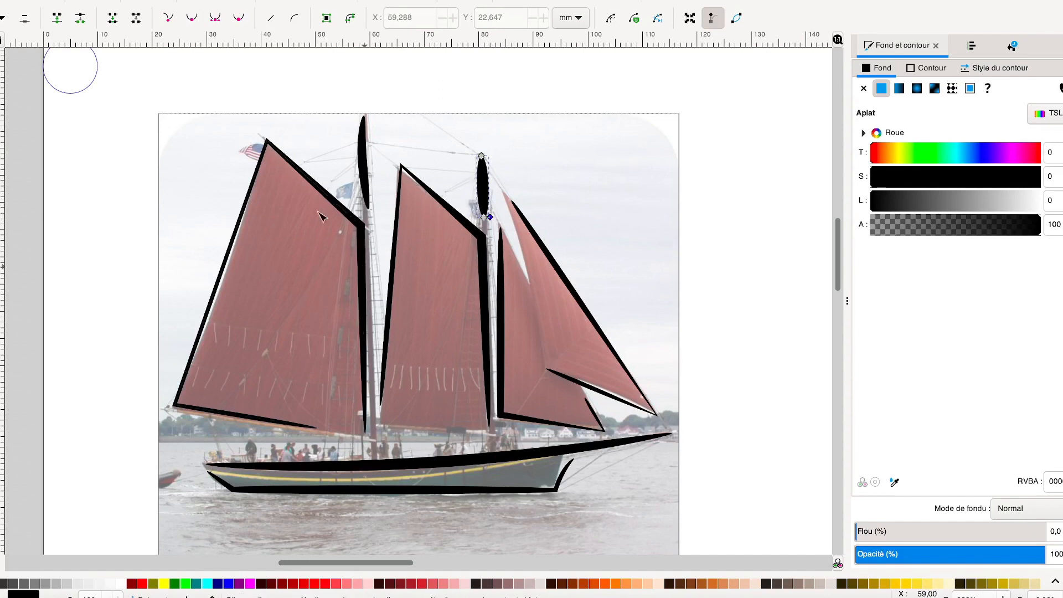
# Curve the large rear sail's outer edge inward and bow its bottom edge upward
pyautogui.moveTo(231, 238); pyautogui.dragTo(247, 250)
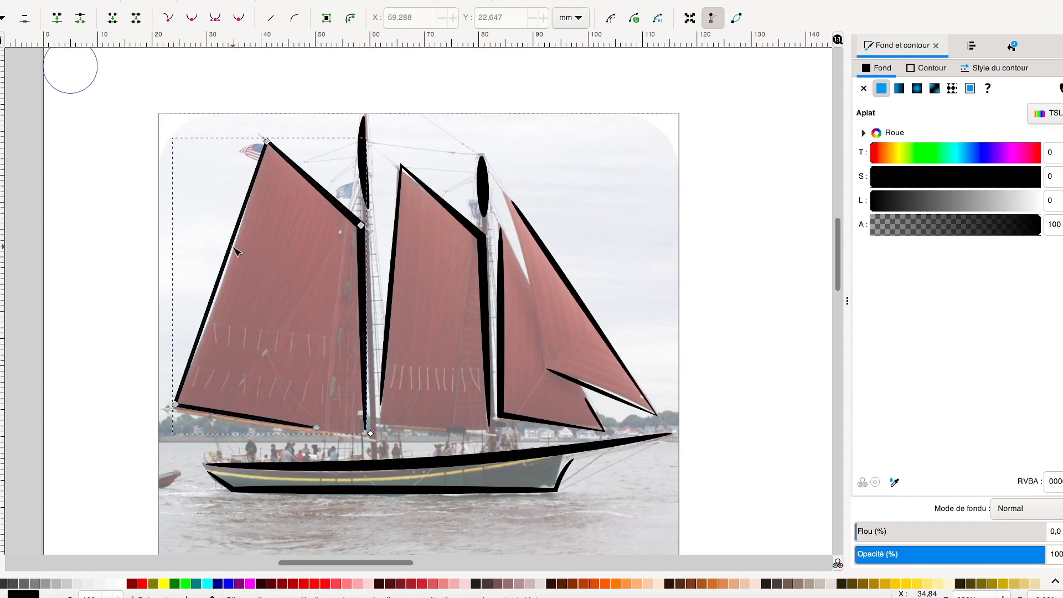
pyautogui.moveTo(242, 250); pyautogui.dragTo(242, 253)
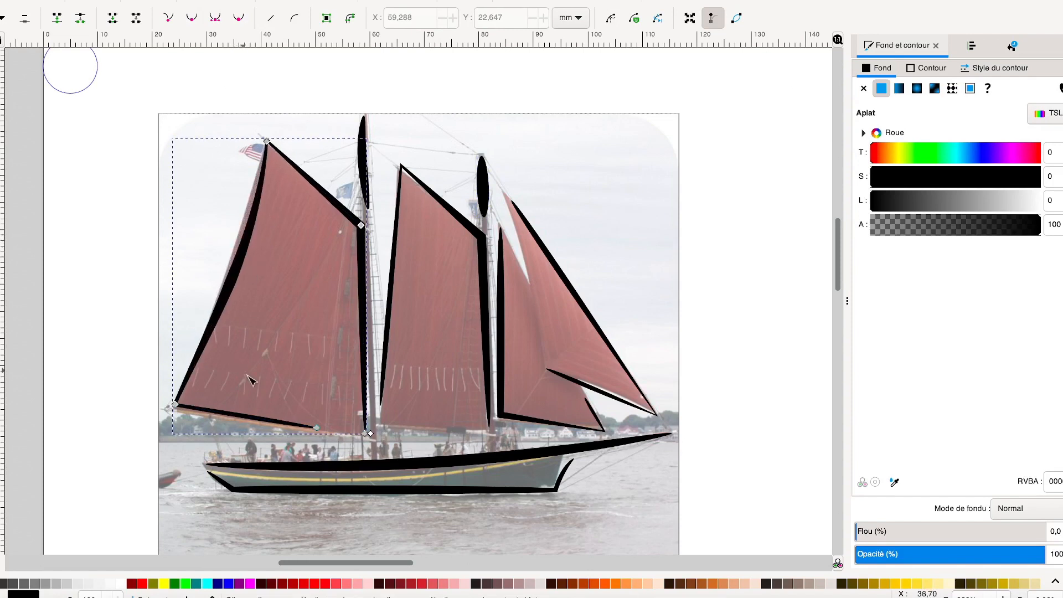
pyautogui.moveTo(253, 414); pyautogui.dragTo(258, 413)
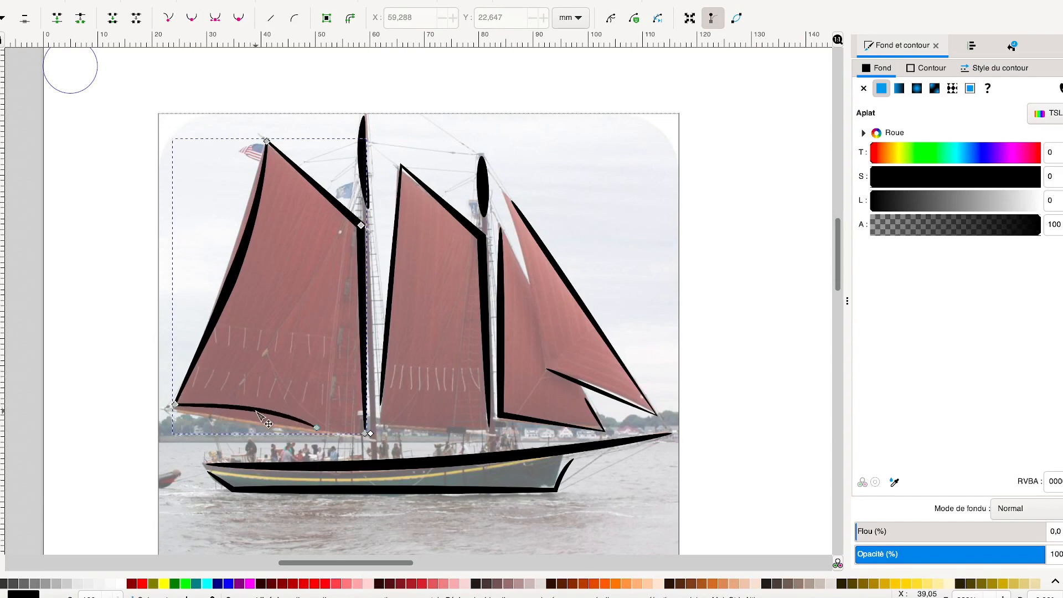
# Curve the middle sail's stern-side edge inward and bow its slanted top edge outward
pyautogui.click(400, 281)
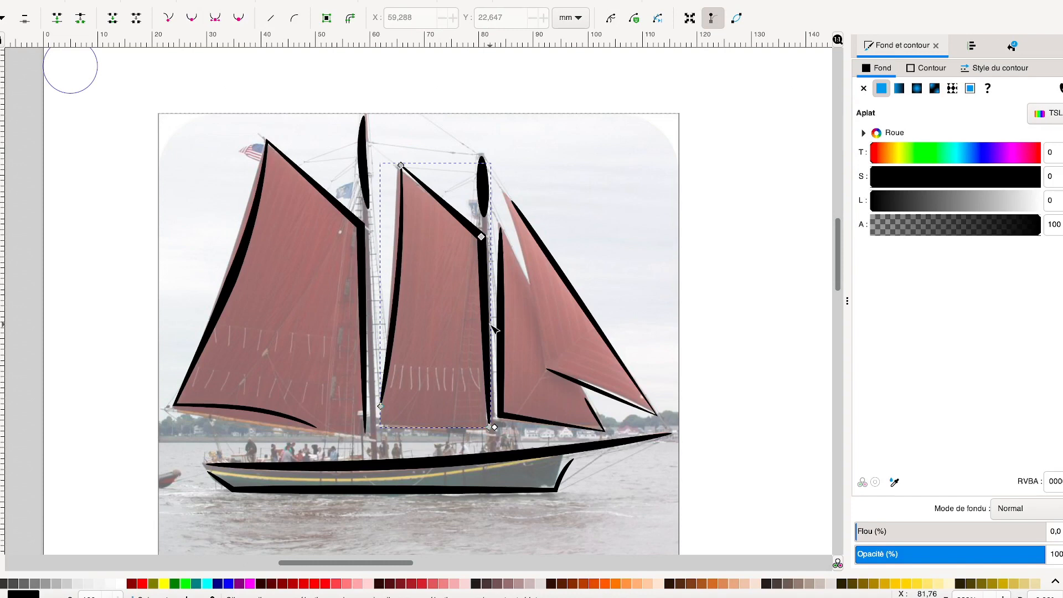
pyautogui.click(440, 207)
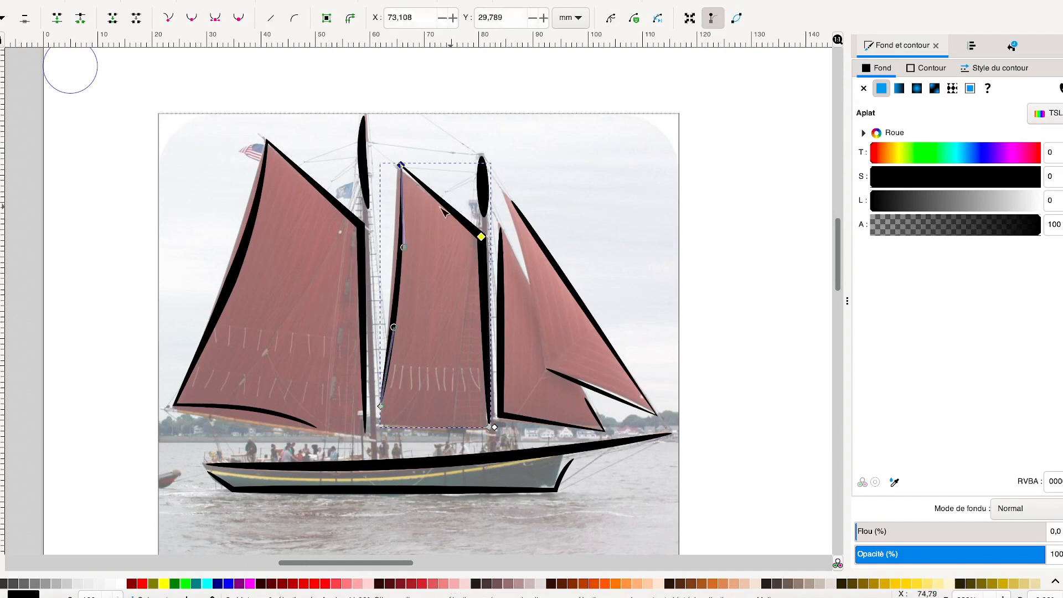
pyautogui.moveTo(447, 206); pyautogui.dragTo(449, 203)
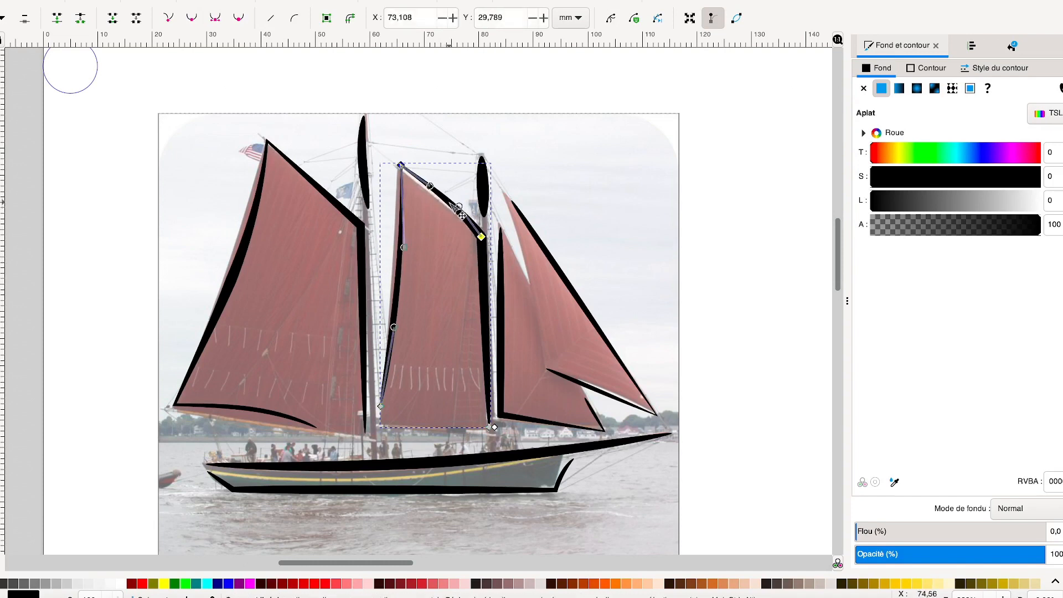
# Curve the inner front sail's mast-side edge toward the bow and bend the front masthead stroke toward the stern
pyautogui.click(507, 309)
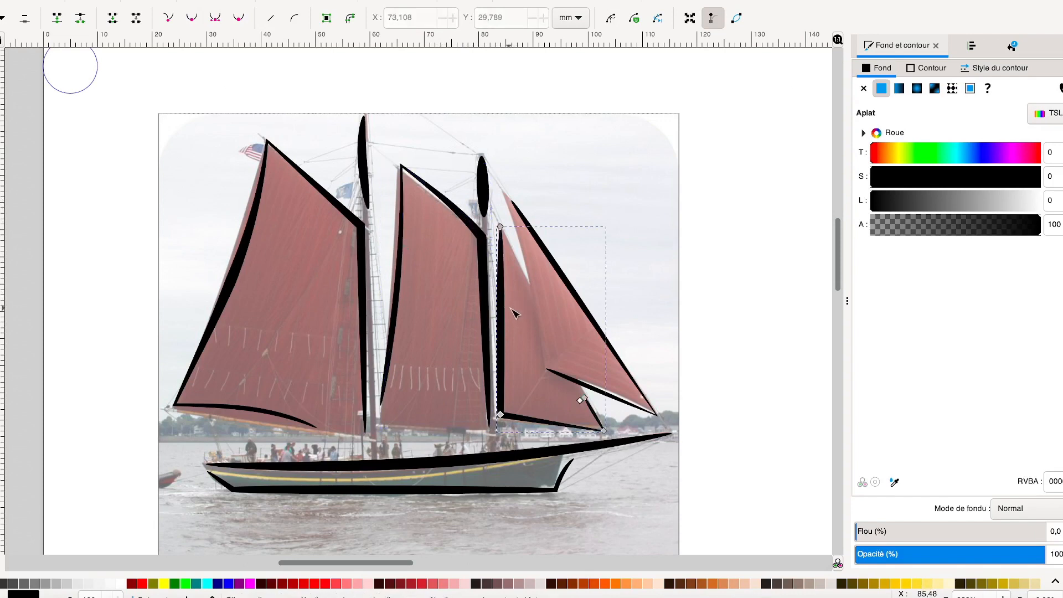
pyautogui.moveTo(501, 309); pyautogui.dragTo(516, 311)
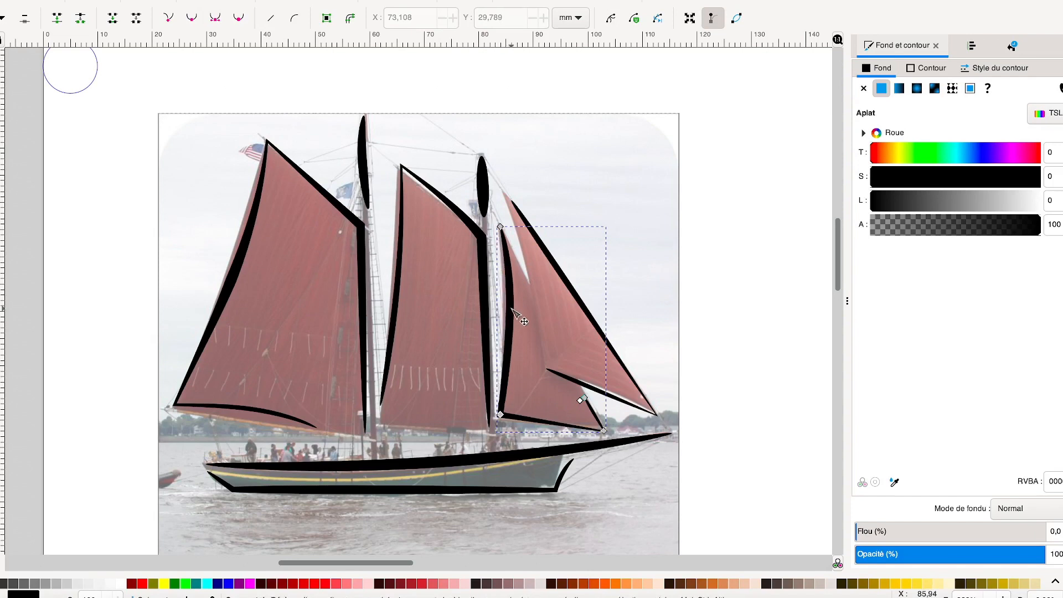
pyautogui.click(486, 197)
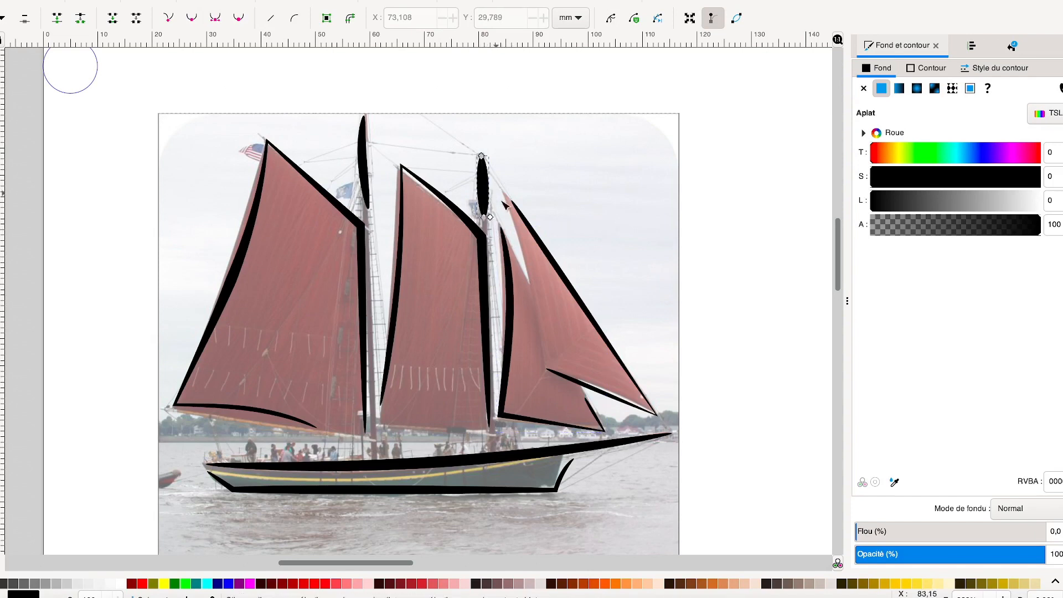
pyautogui.moveTo(489, 217); pyautogui.dragTo(480, 186)
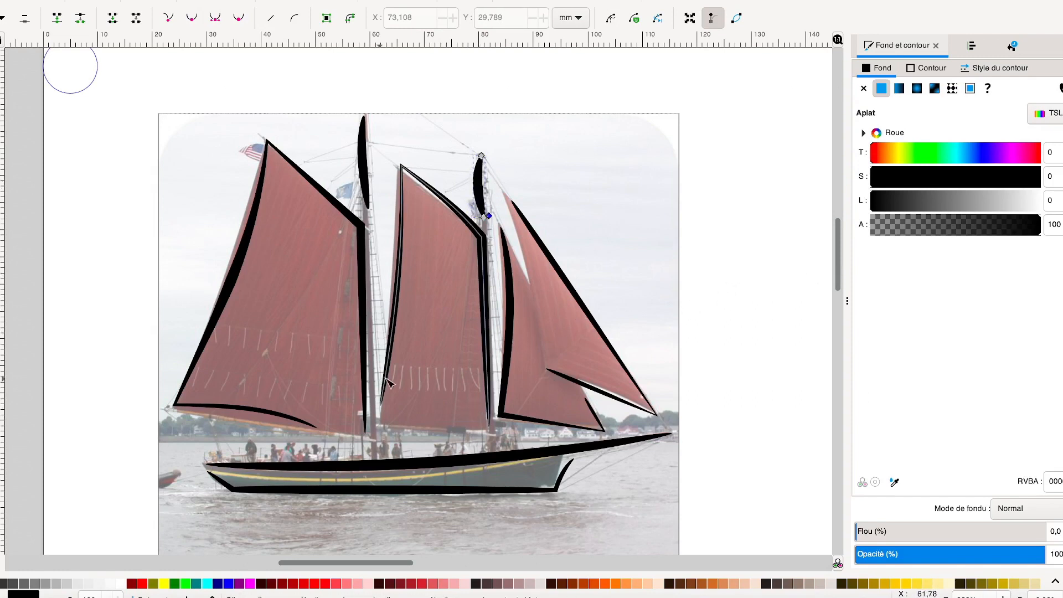
# Delete the imported ship photo, keeping only the traced strokes
pyautogui.moveTo(839, 265); pyautogui.dragTo(840, 278)
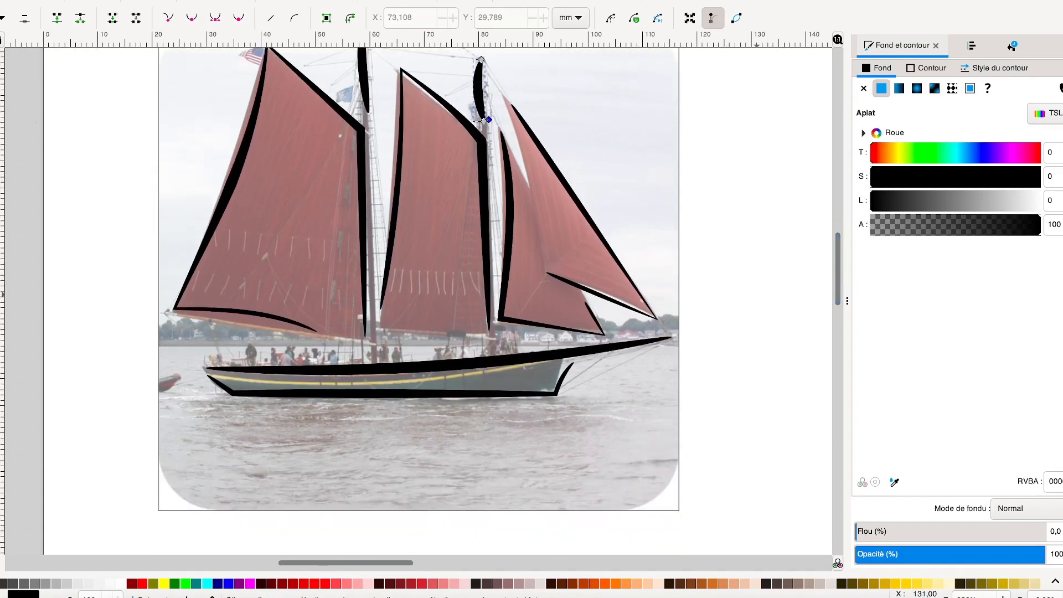
pyautogui.press('s')
pyautogui.click(412, 435)
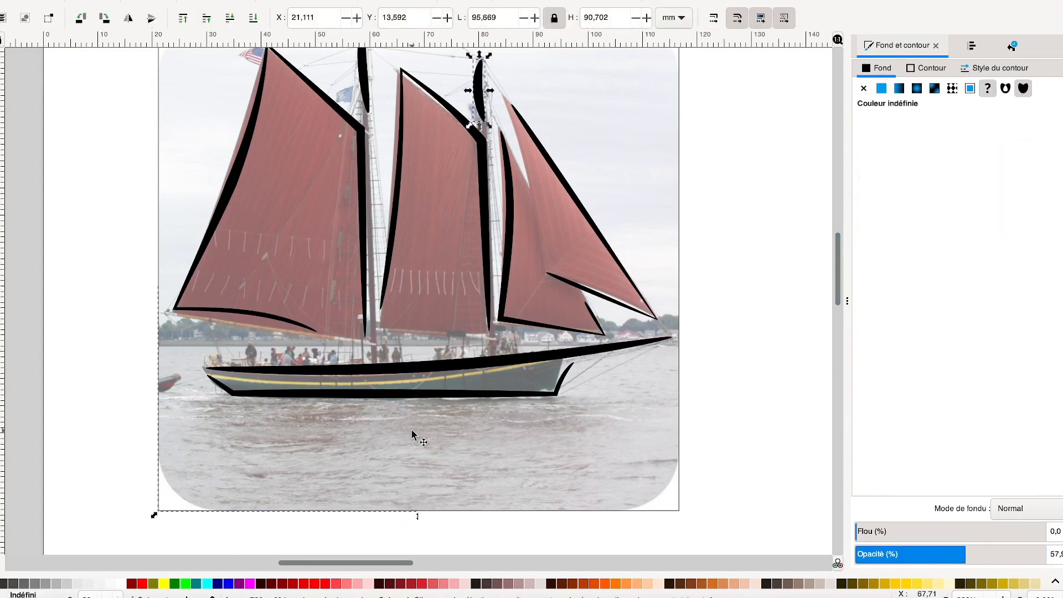
pyautogui.press('Delete')
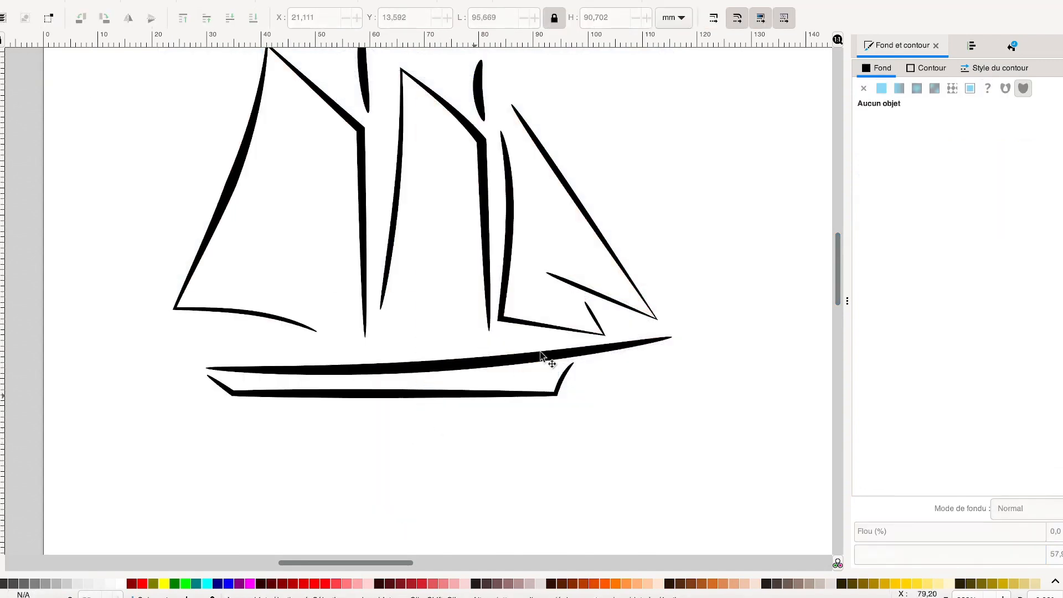
pyautogui.moveTo(838, 274)
pyautogui.mouseDown()
pyautogui.moveTo(838, 237)
pyautogui.moveTo(839, 266)
pyautogui.mouseUp()
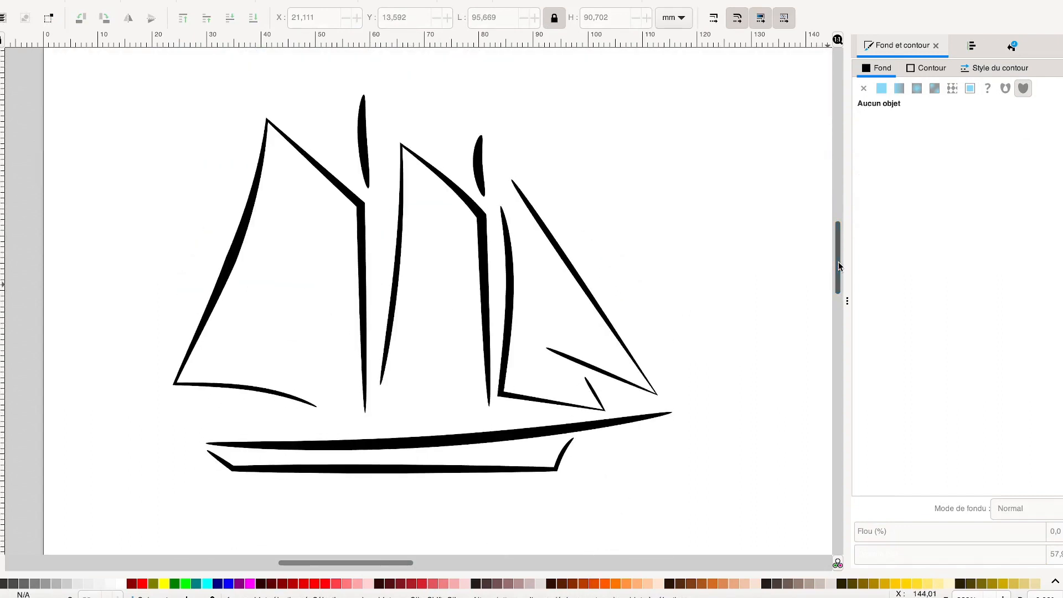